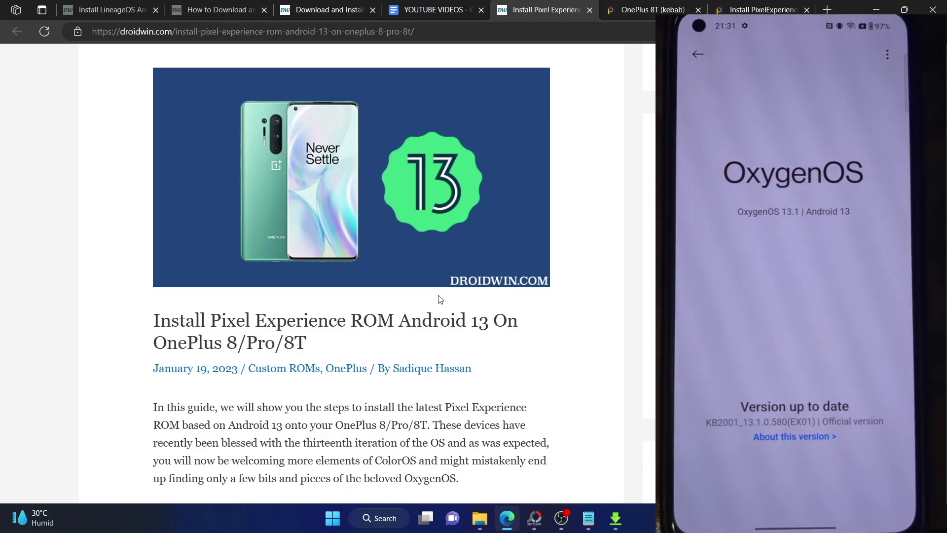
Scroll the Pixel Experience guide past the intro and table of contents to STEP 1: Install Android SDK.
{"action": "scroll", "coordinate": [427, 313], "scroll_direction": "down", "scroll_amount": 3}
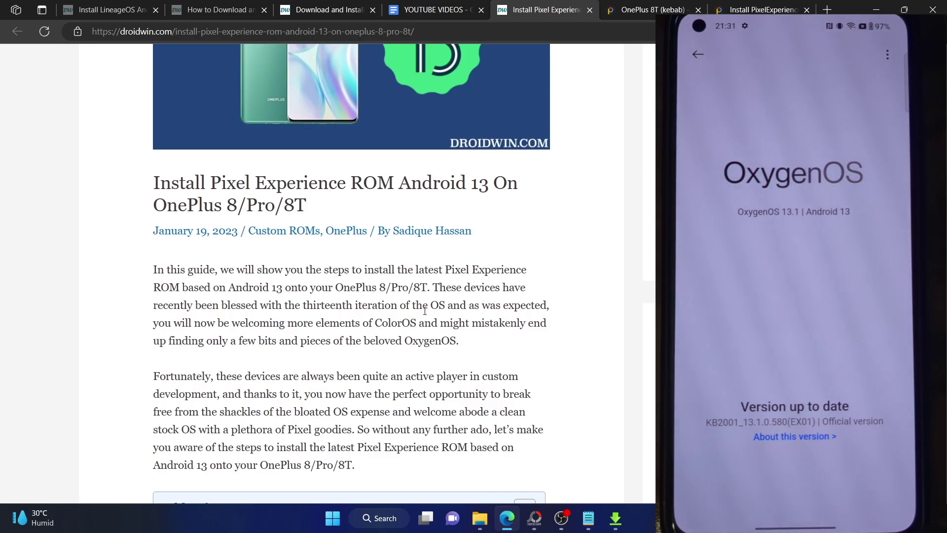
{"action": "scroll", "coordinate": [424, 311], "scroll_direction": "down", "scroll_amount": 5}
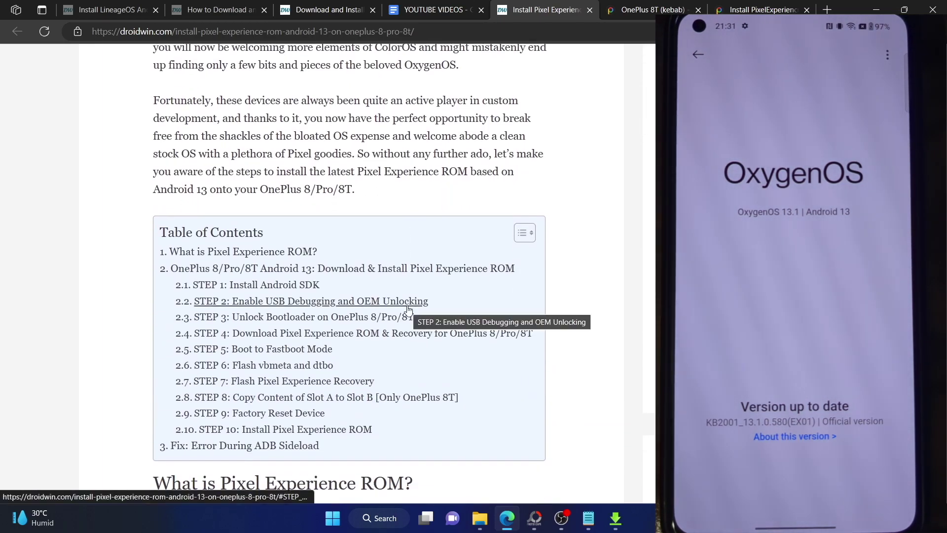
{"action": "scroll", "coordinate": [408, 310], "scroll_direction": "down", "scroll_amount": 4}
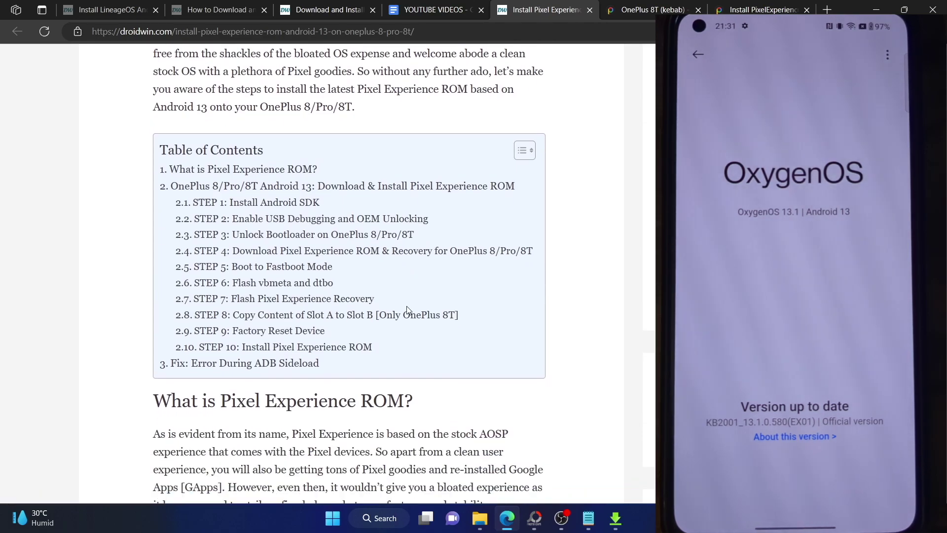
{"action": "scroll", "coordinate": [403, 309], "scroll_direction": "down", "scroll_amount": 15}
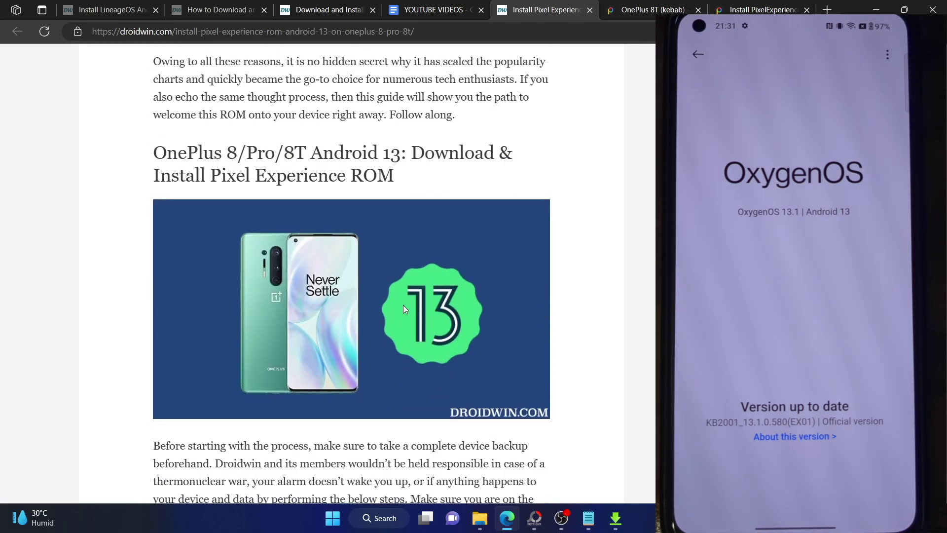
{"action": "scroll", "coordinate": [403, 307], "scroll_direction": "down", "scroll_amount": 2}
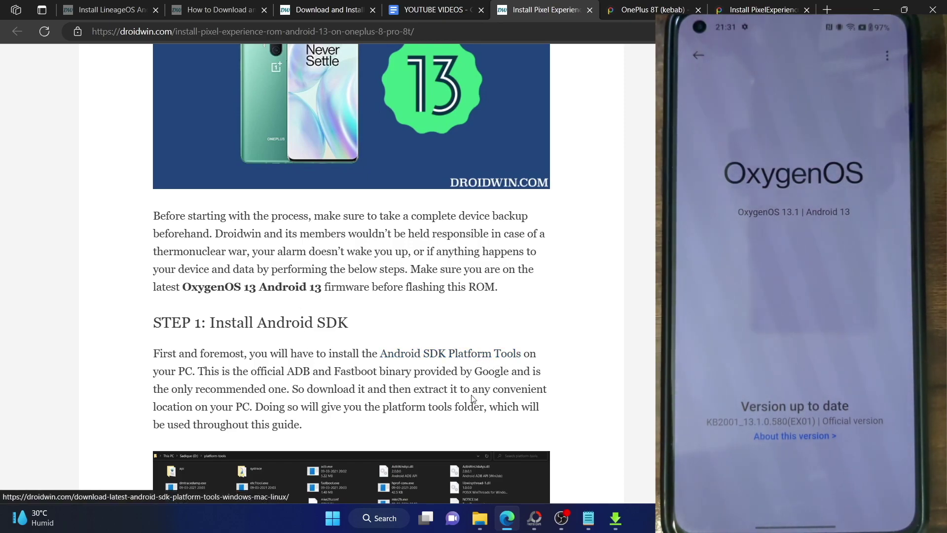
{"action": "key", "text": "alt+Tab"}
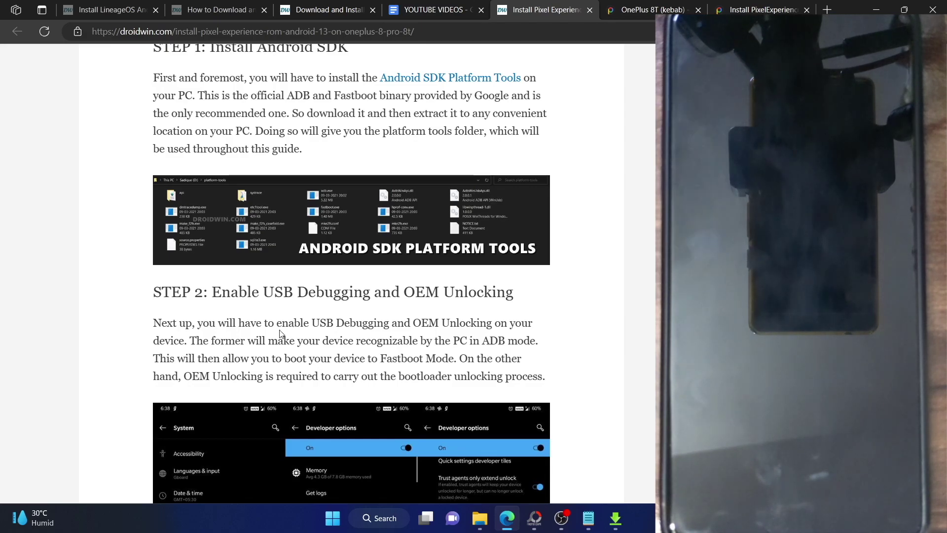
Highlight 'USB Debugging' in the STEP 2 heading, then clear the selection.
{"action": "left_click_drag", "start_coordinate": [263, 289], "coordinate": [513, 292]}
{"action": "left_click", "coordinate": [449, 339]}
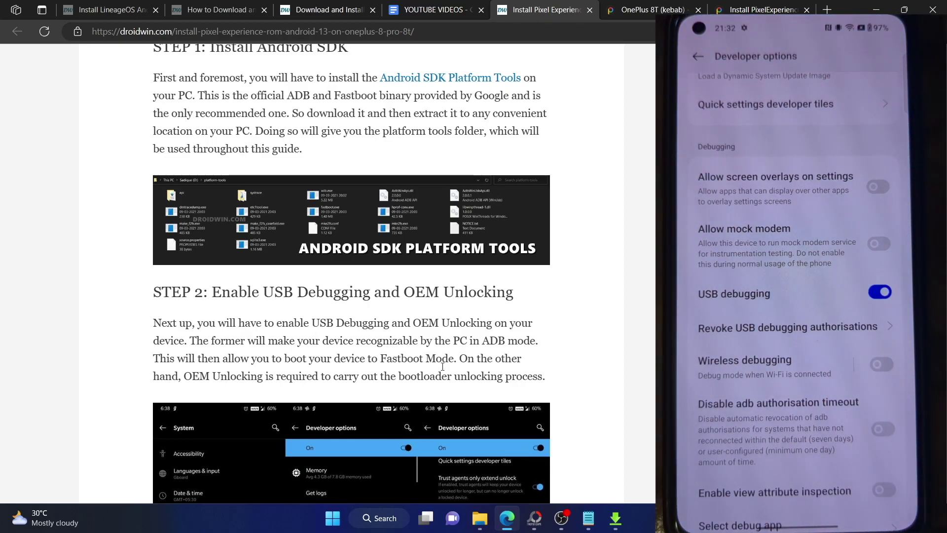
{"action": "left_click", "coordinate": [479, 518]}
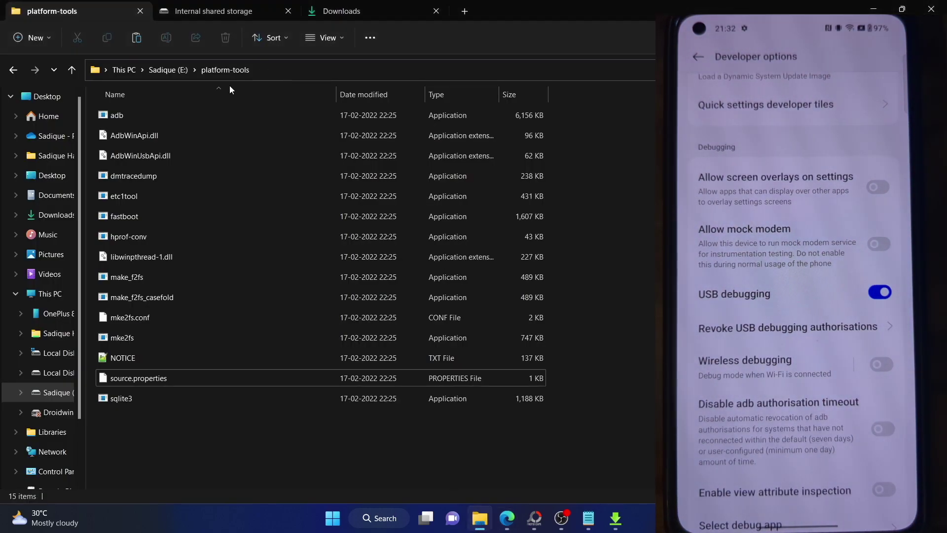
Open Command Prompt in platform-tools and confirm via 'adb devices' that the phone is attached.
{"action": "left_click", "coordinate": [292, 72]}
{"action": "type", "text": "cmd"}
{"action": "key", "text": "Return"}
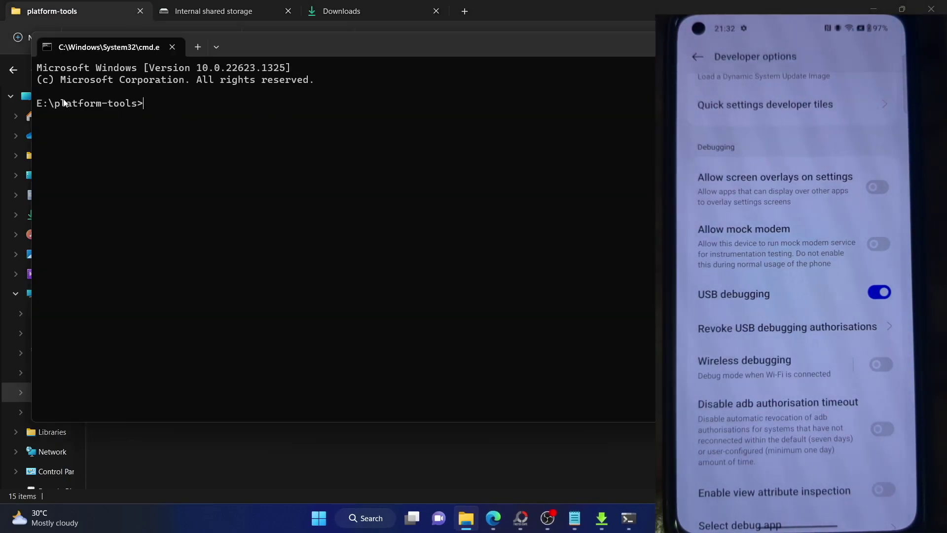
{"action": "type", "text": "adb devic"}
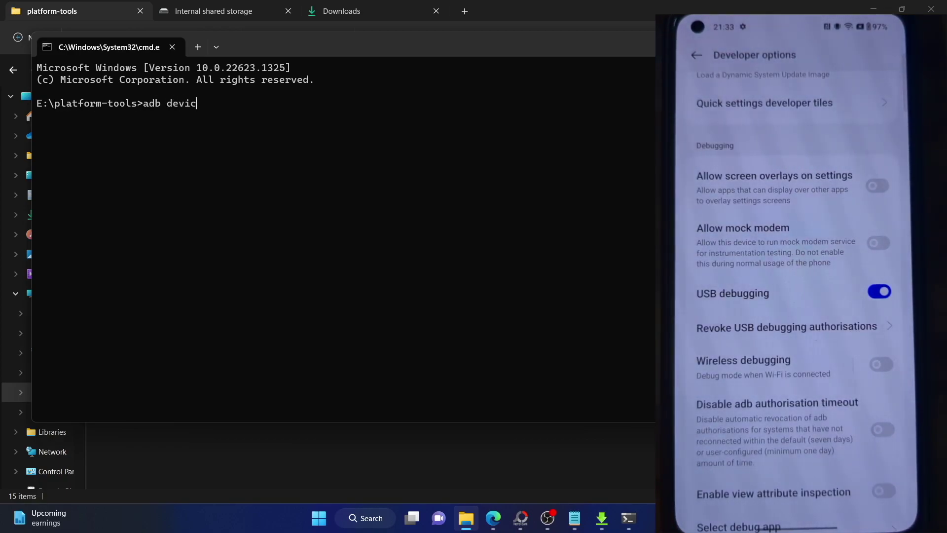
{"action": "type", "text": "es"}
{"action": "key", "text": "Return"}
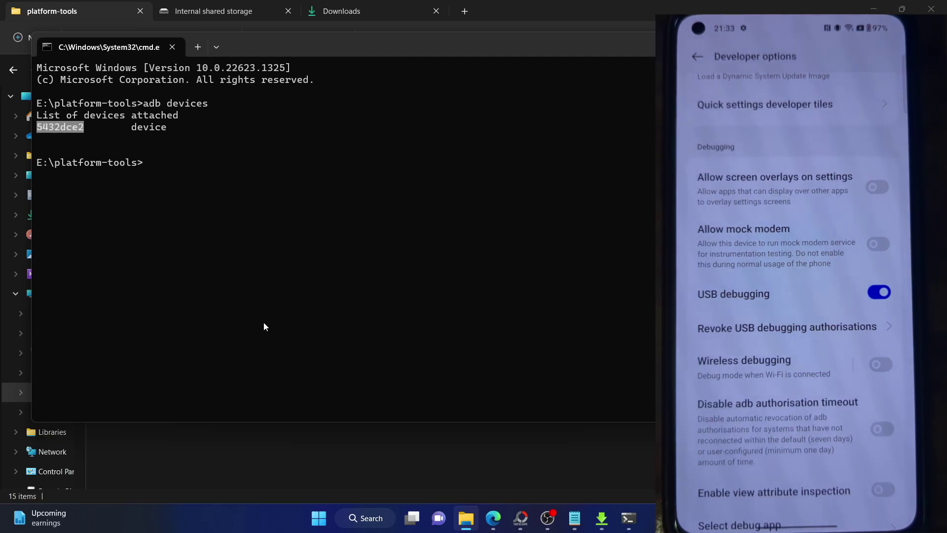
{"action": "left_click", "coordinate": [494, 525]}
{"action": "scroll", "coordinate": [425, 332], "scroll_direction": "down", "scroll_amount": 6}
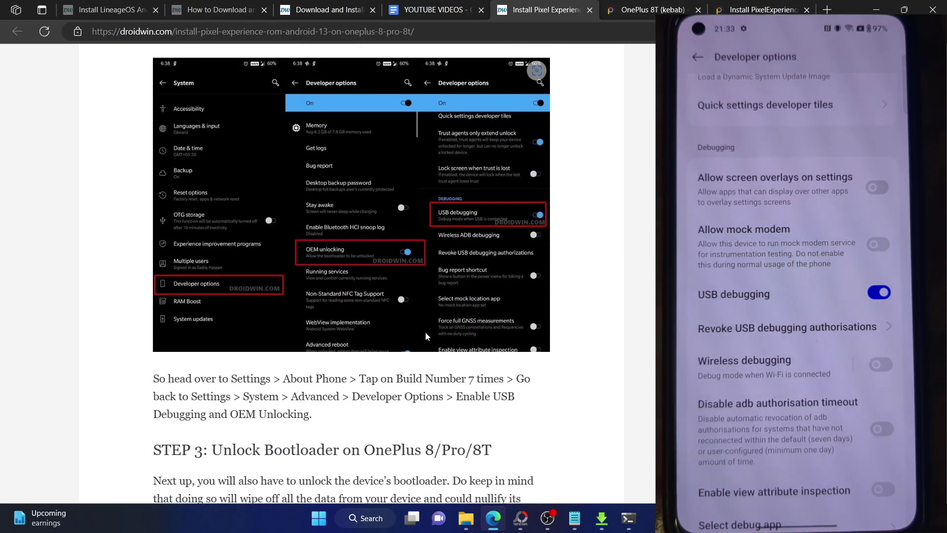
Scroll through STEP 3 on bootloader unlocking to the STEP 4 ROM, recovery, vbmeta and dtbo links.
{"action": "scroll", "coordinate": [425, 334], "scroll_direction": "down", "scroll_amount": 3}
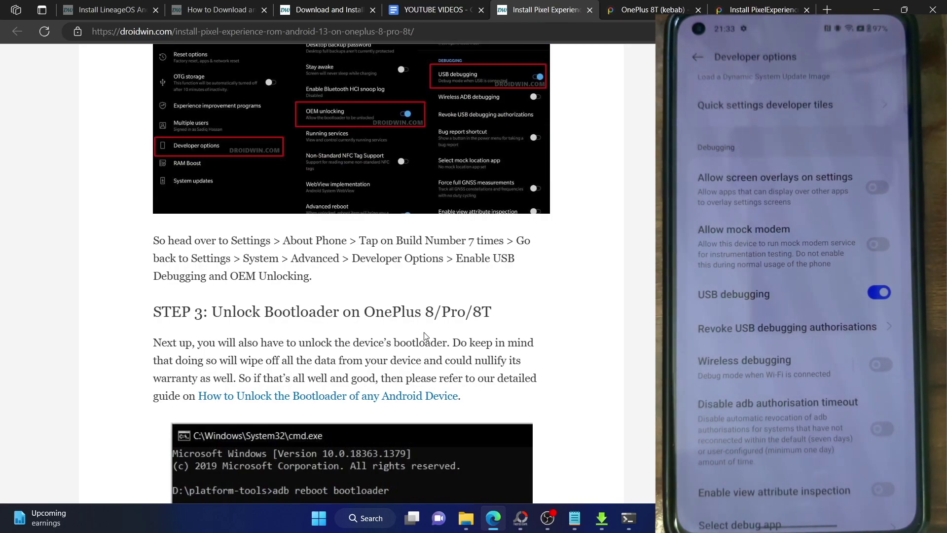
{"action": "scroll", "coordinate": [425, 335], "scroll_direction": "down", "scroll_amount": 2}
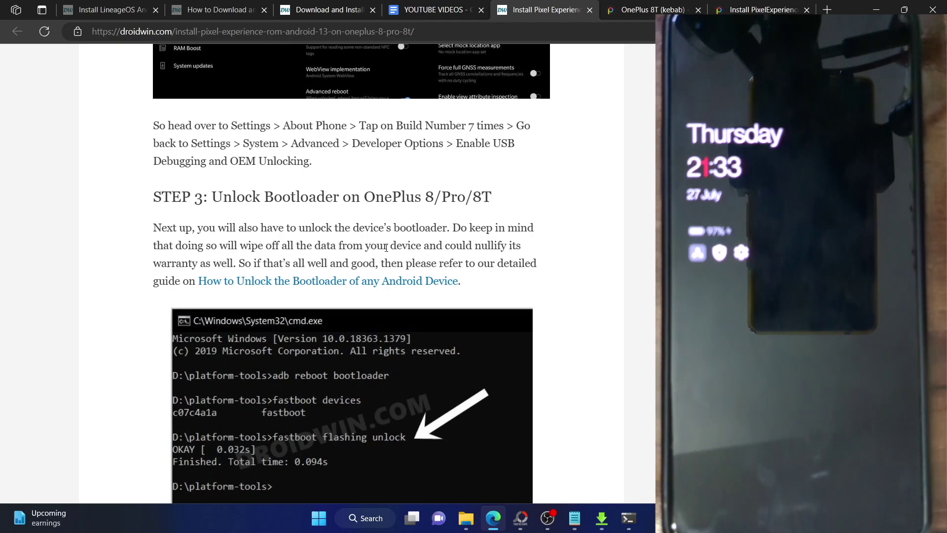
{"action": "scroll", "coordinate": [359, 275], "scroll_direction": "down", "scroll_amount": 2}
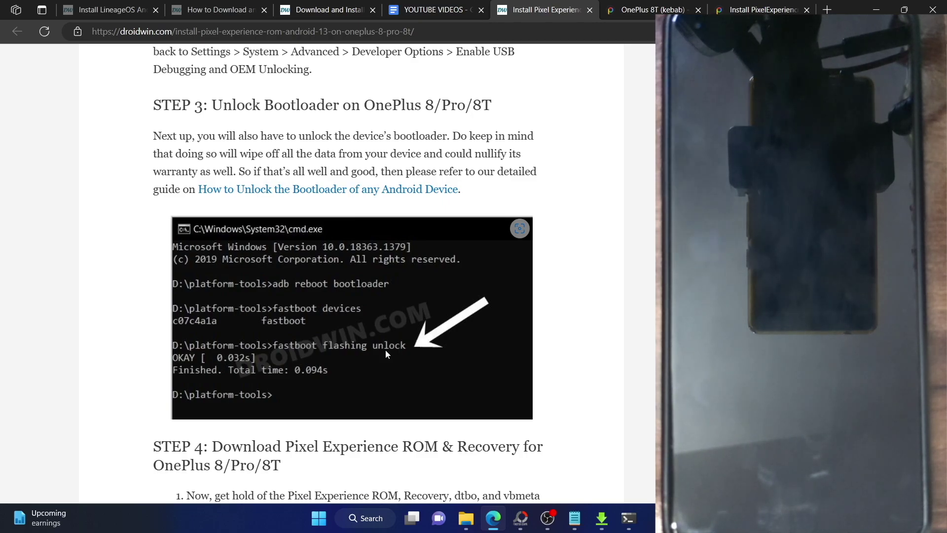
{"action": "scroll", "coordinate": [386, 350], "scroll_direction": "up", "scroll_amount": 2}
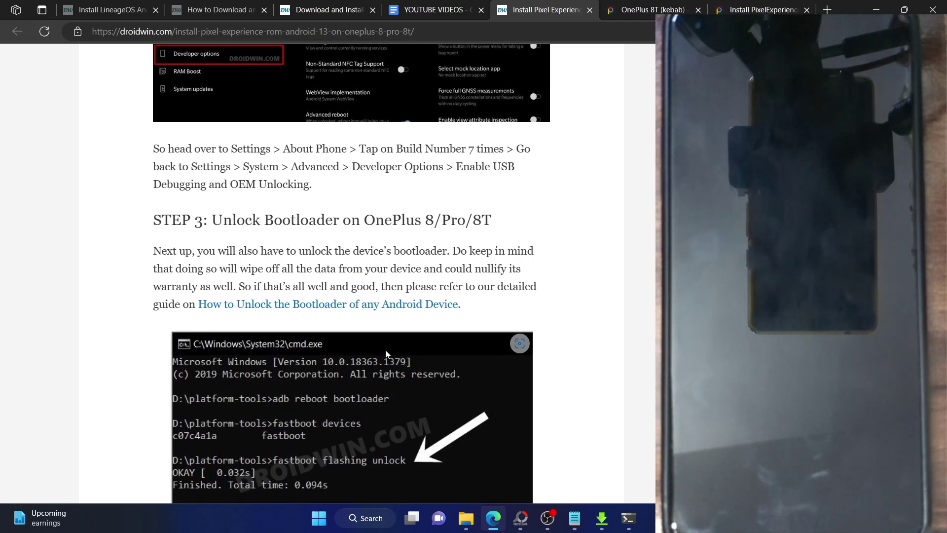
{"action": "scroll", "coordinate": [385, 350], "scroll_direction": "up", "scroll_amount": 3}
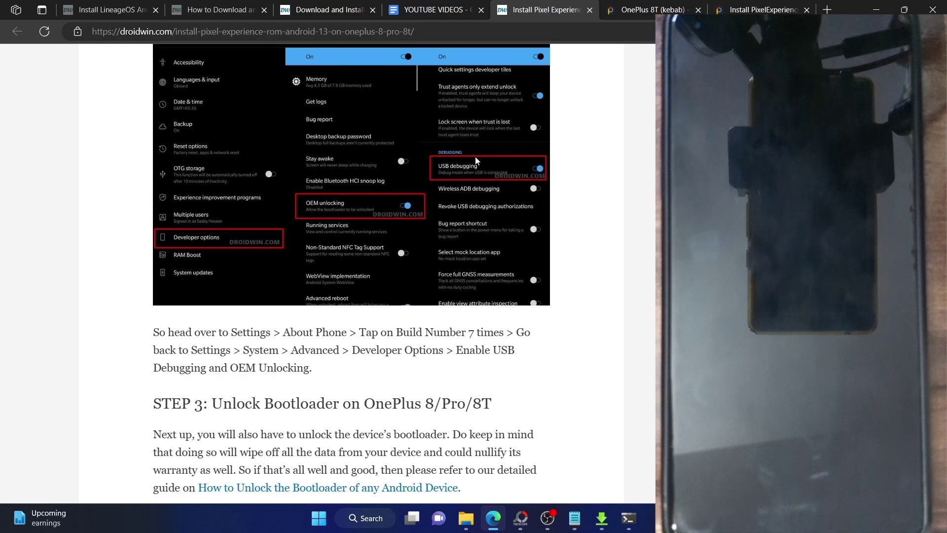
{"action": "scroll", "coordinate": [461, 172], "scroll_direction": "down", "scroll_amount": 9}
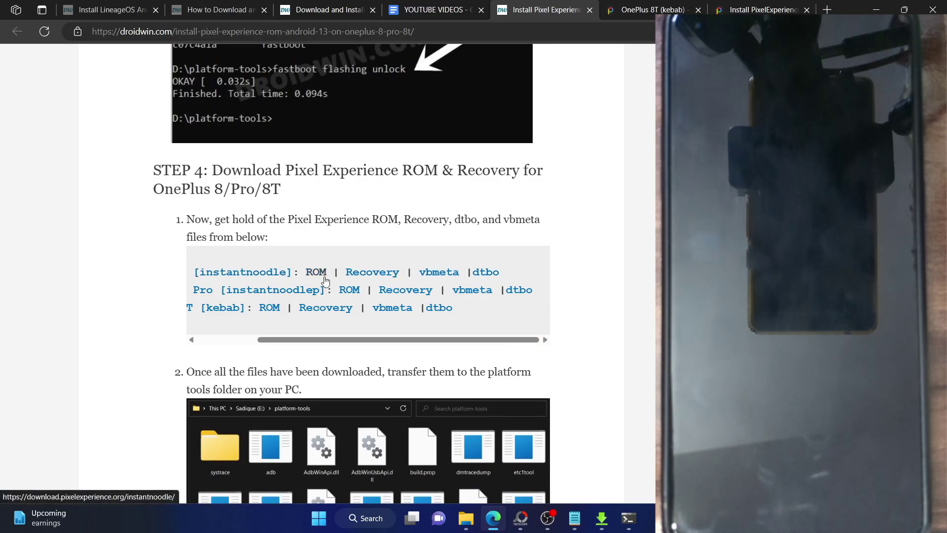
Close the two download tabs and select the four downloaded files in Downloads, excluding copy-partitions.
{"action": "left_click", "coordinate": [698, 9]}
{"action": "left_click", "coordinate": [698, 10]}
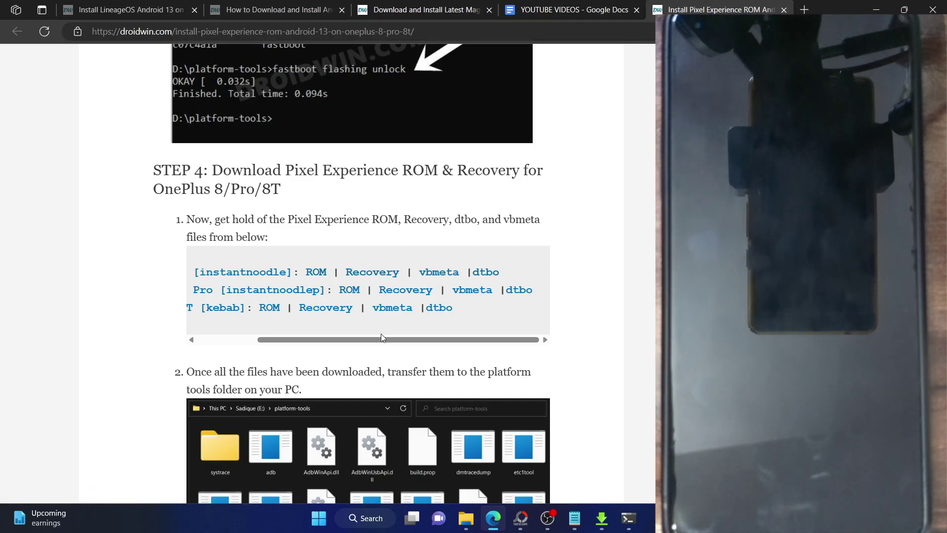
{"action": "left_click", "coordinate": [466, 518]}
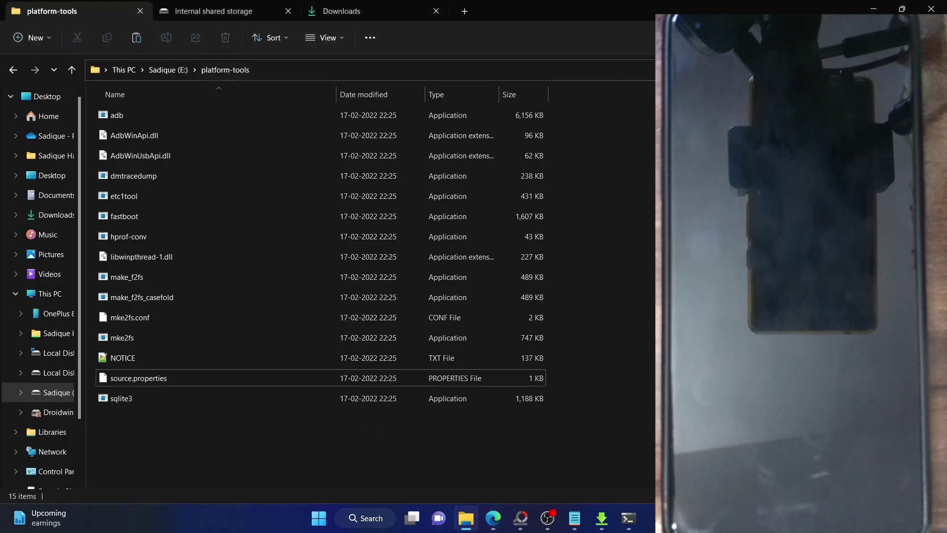
{"action": "left_click", "coordinate": [366, 17]}
{"action": "left_click", "coordinate": [224, 116], "text": "ctrl"}
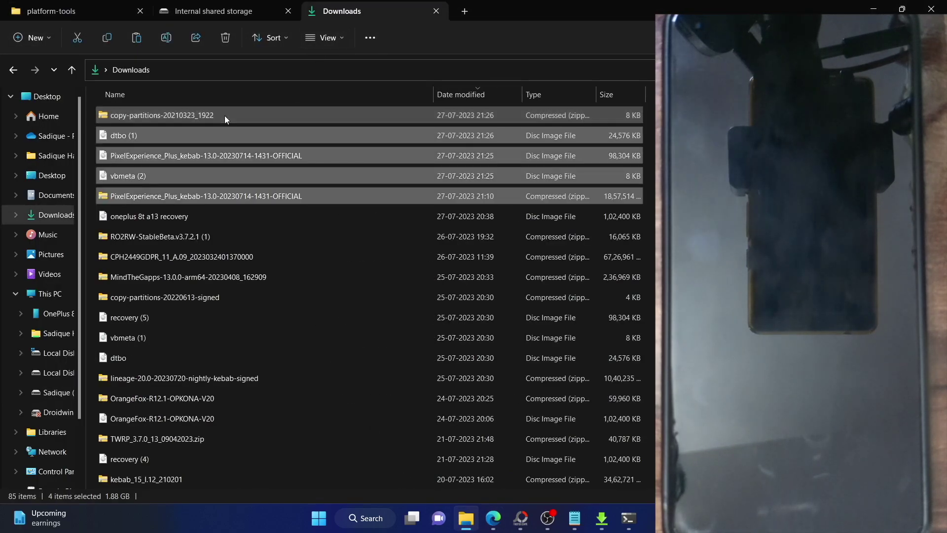
Paste the dtbo, vbmeta, recovery image and ROM zip into platform-tools, then return to STEP 5.
{"action": "left_click", "coordinate": [54, 11]}
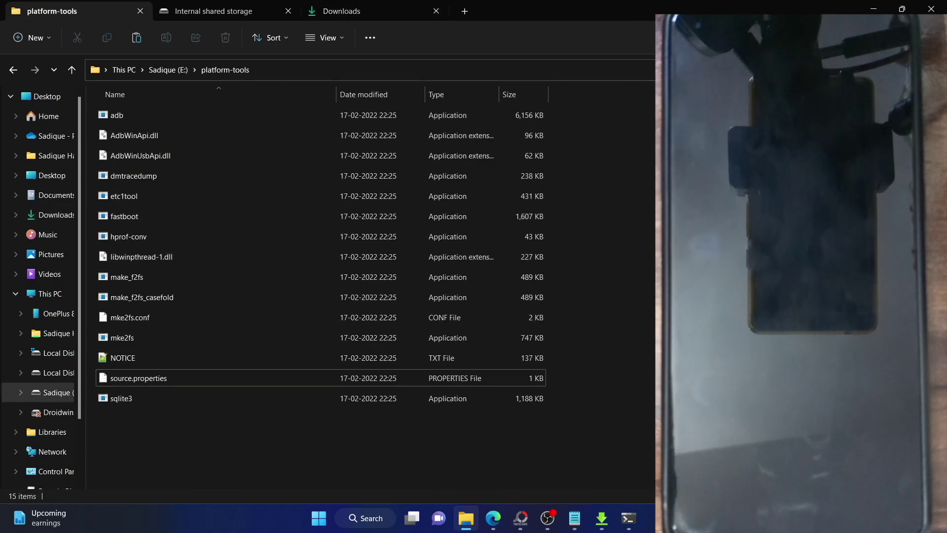
{"action": "key", "text": "ctrl+v"}
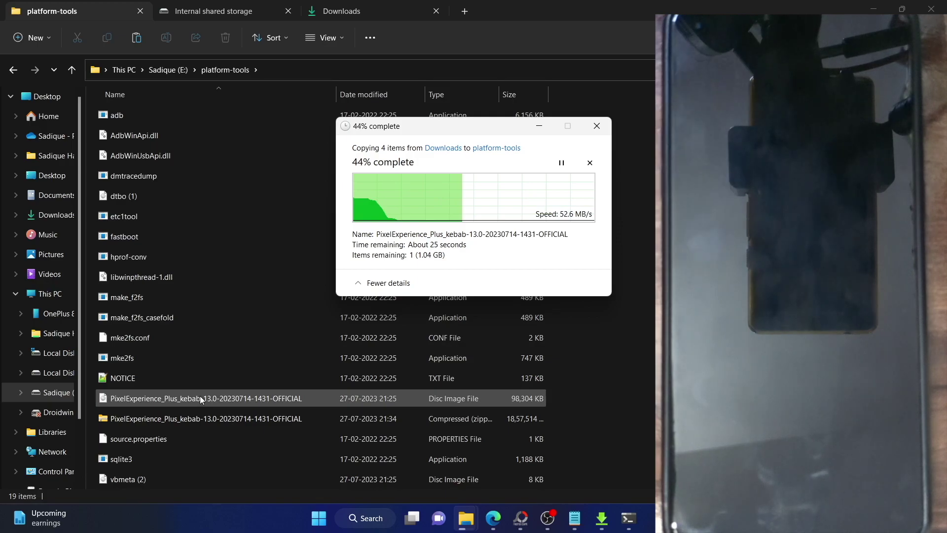
{"action": "left_click", "coordinate": [494, 518]}
{"action": "scroll", "coordinate": [283, 190], "scroll_direction": "down", "scroll_amount": 10}
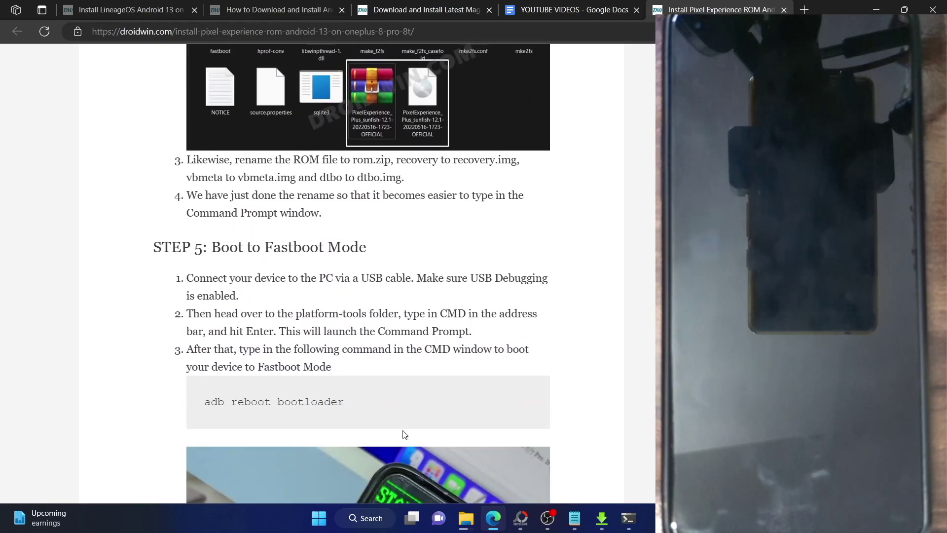
Reboot the phone into its bootloader with 'adb reboot bootloader'.
{"action": "mouse_move", "coordinate": [466, 518]}
{"action": "left_click", "coordinate": [401, 458]}
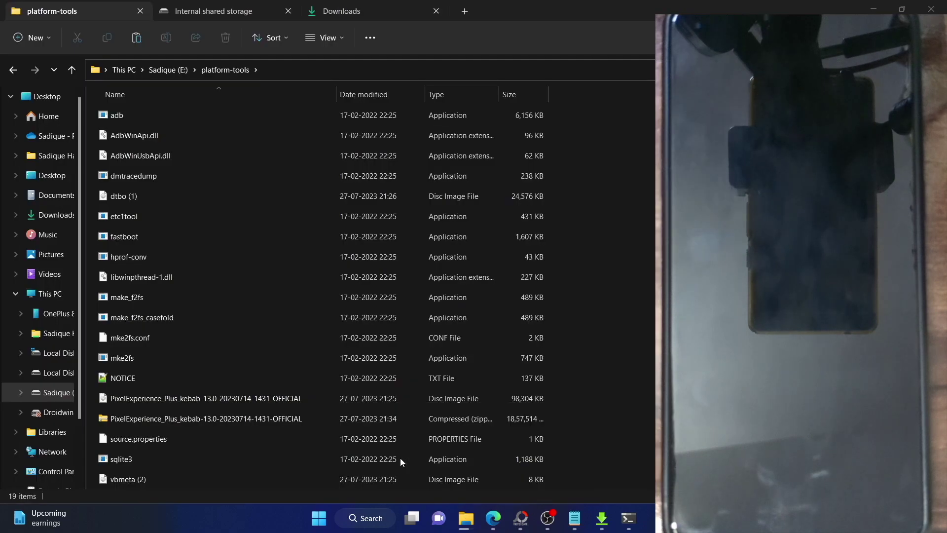
{"action": "left_click", "coordinate": [633, 515]}
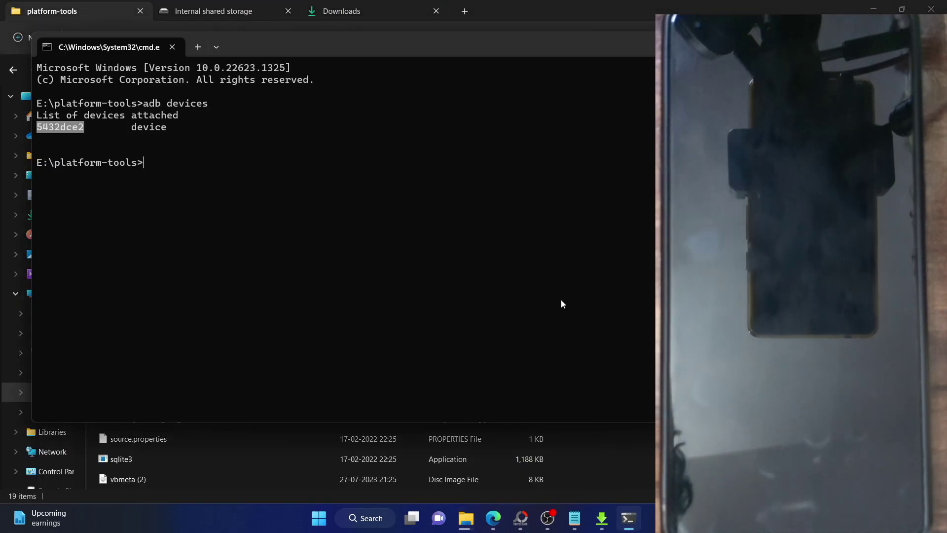
{"action": "left_click", "coordinate": [552, 264]}
{"action": "type", "text": "adb re"}
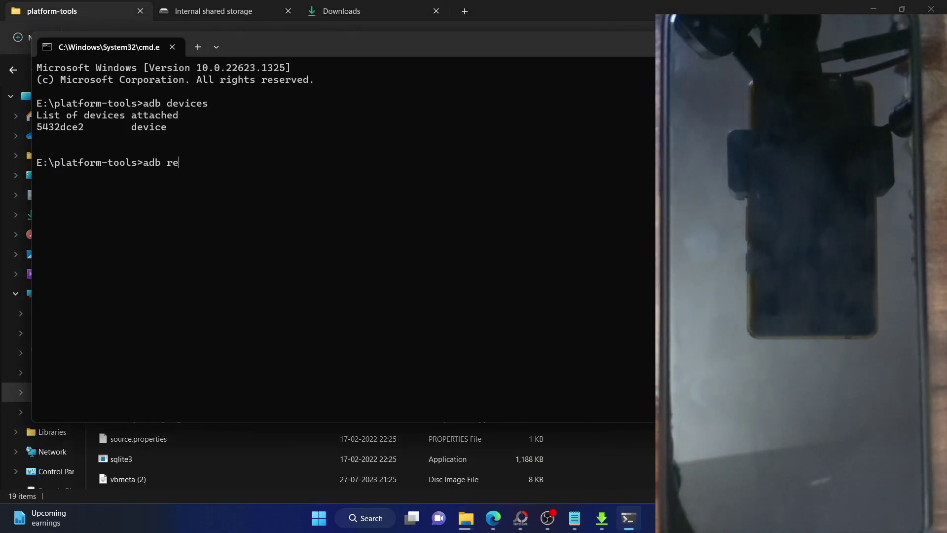
{"action": "type", "text": "boot bootloader"}
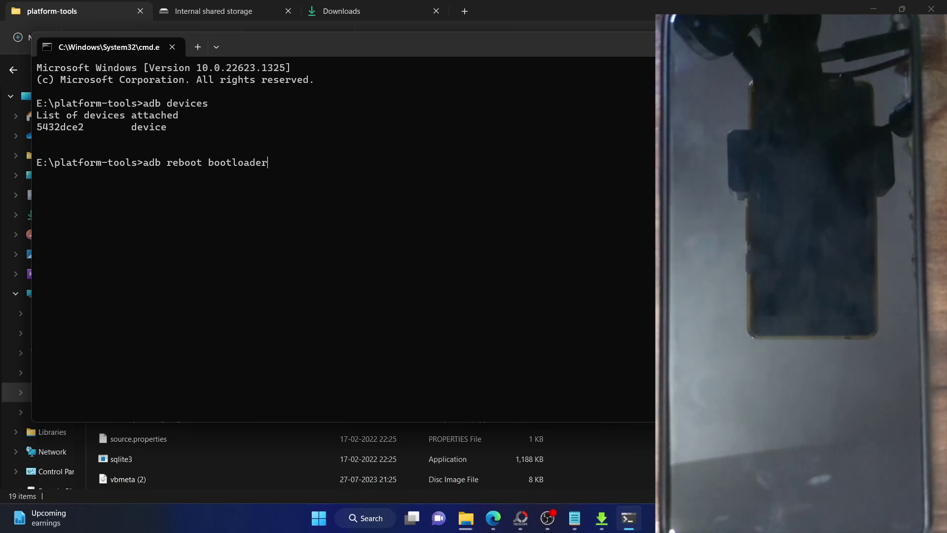
{"action": "key", "text": "Return"}
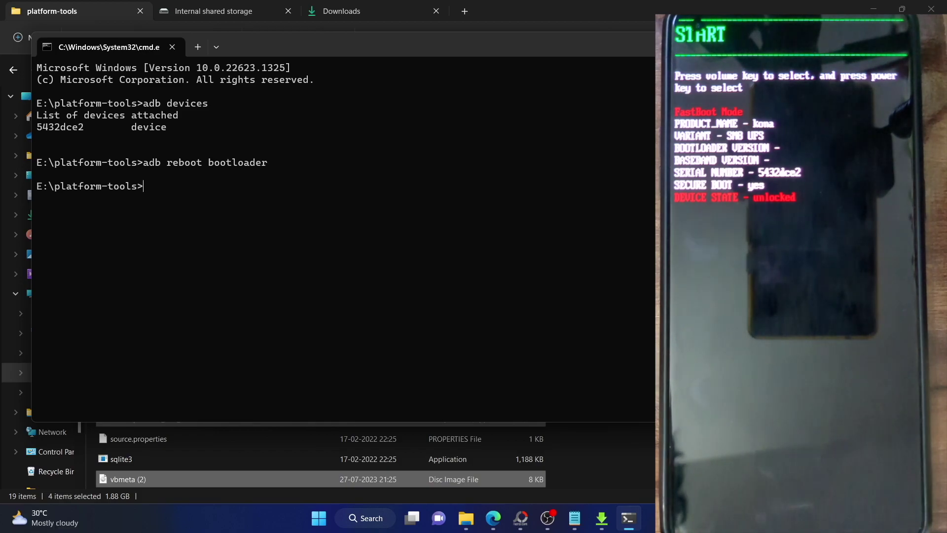
Run 'fastboot devices' to confirm the phone is detected in fastboot mode.
{"action": "type", "text": "fastr"}
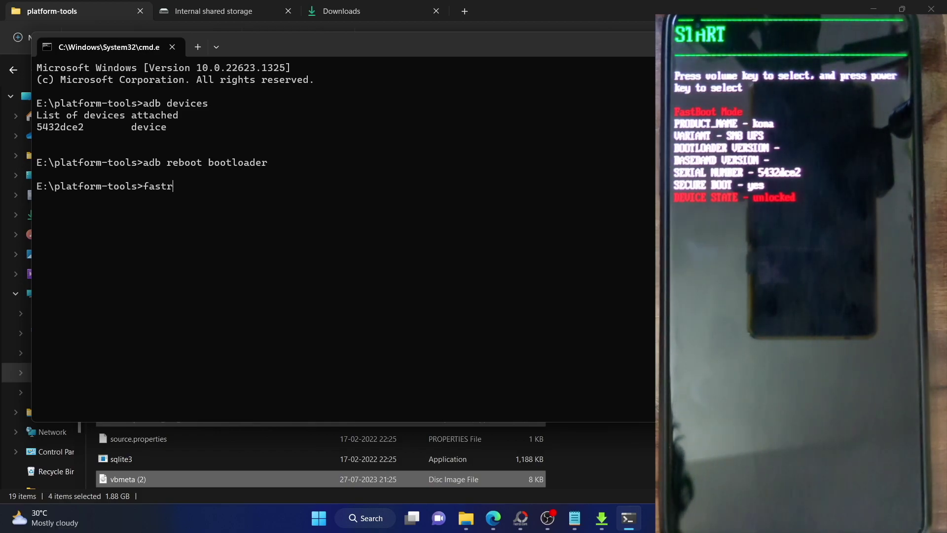
{"action": "key", "text": "BackSpace"}
{"action": "type", "text": "boot devices"}
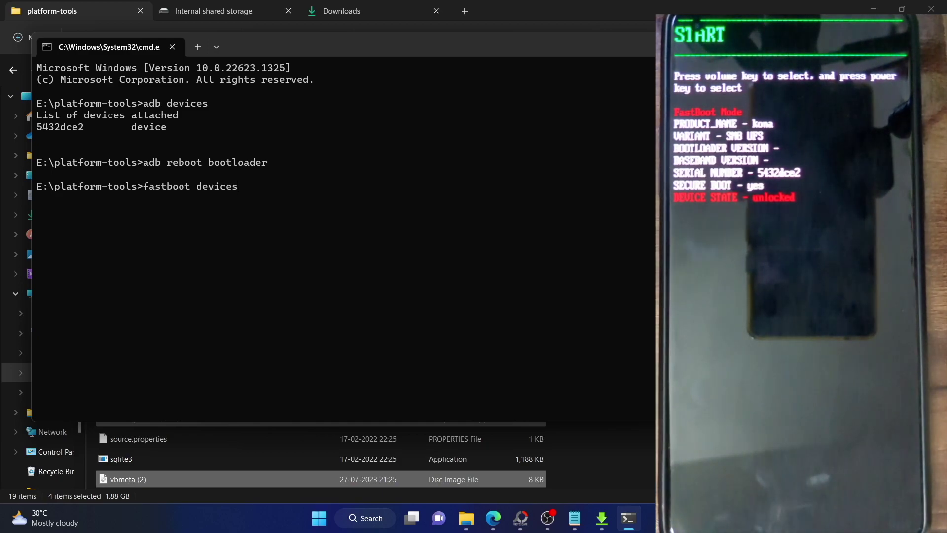
{"action": "key", "text": "Return"}
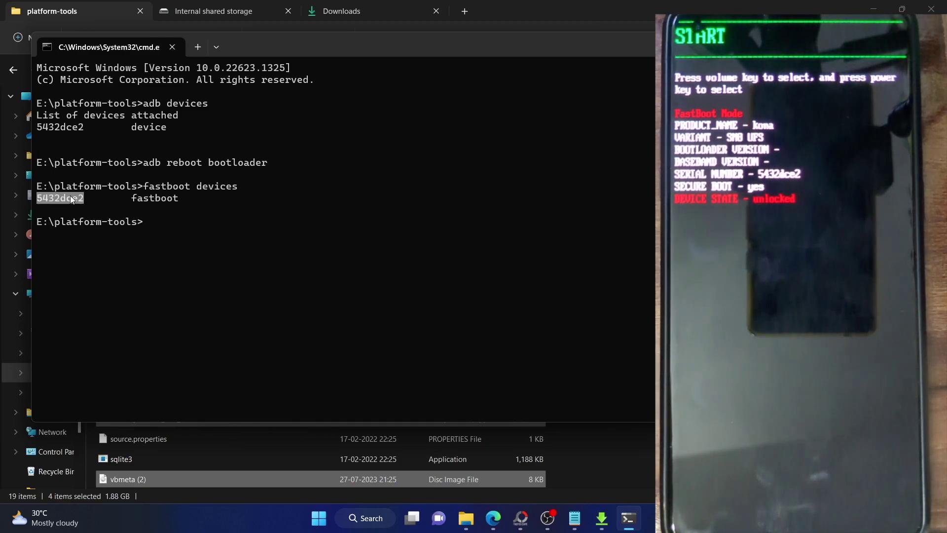
{"action": "left_click", "coordinate": [493, 526]}
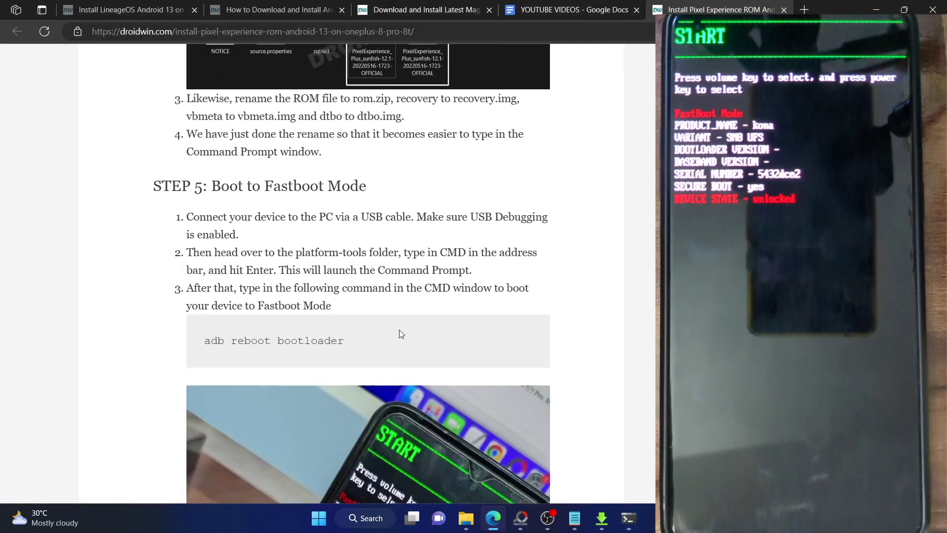
Scroll the guide to STEP 6, Flash vbmeta and dtbo, highlighting vbmeta and dtbo in its heading.
{"action": "scroll", "coordinate": [429, 296], "scroll_direction": "down", "scroll_amount": 8}
{"action": "scroll", "coordinate": [443, 296], "scroll_direction": "down", "scroll_amount": 5}
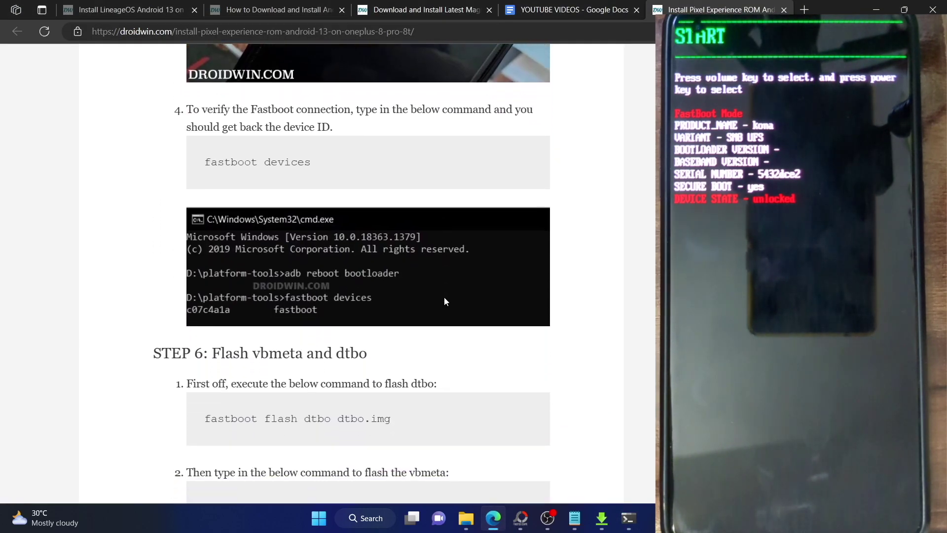
{"action": "left_click", "coordinate": [465, 517]}
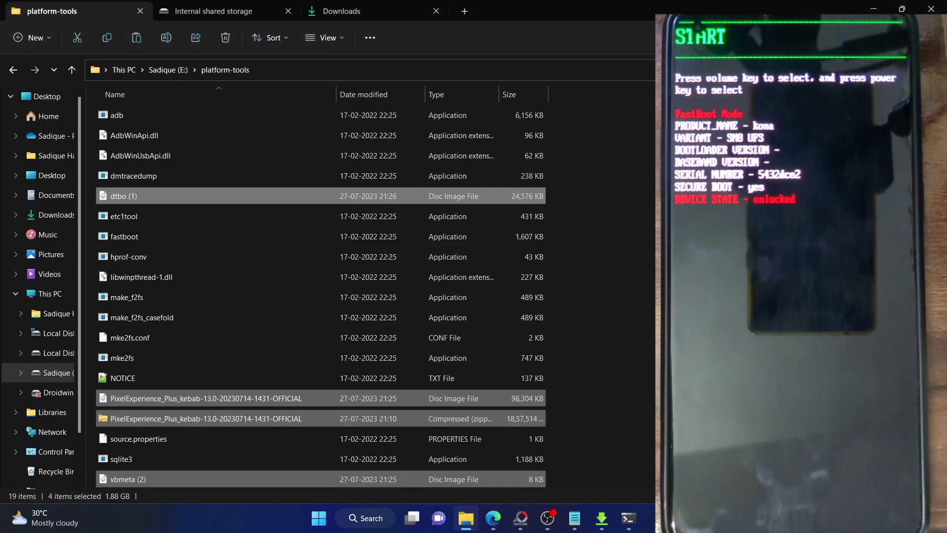
{"action": "left_click", "coordinate": [628, 517]}
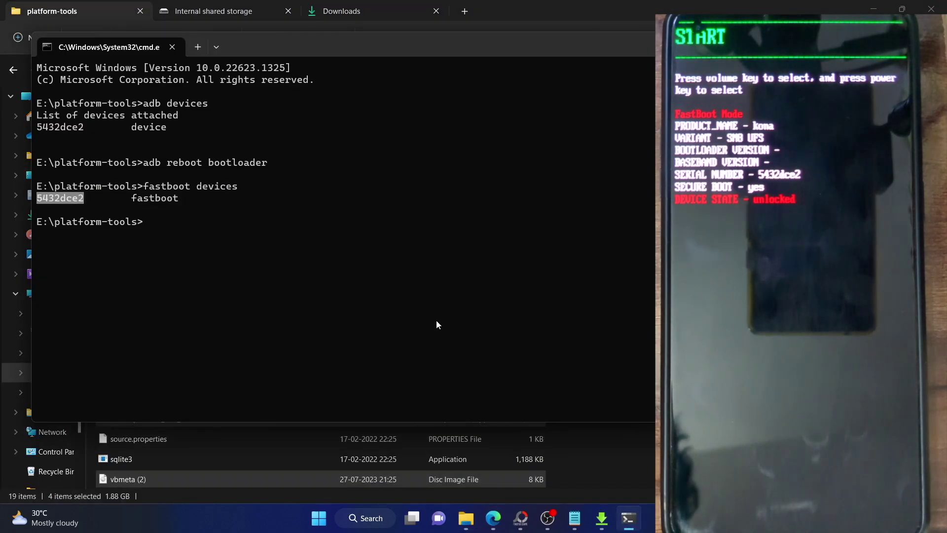
{"action": "left_click", "coordinate": [493, 517]}
{"action": "scroll", "coordinate": [332, 297], "scroll_direction": "down", "scroll_amount": 1}
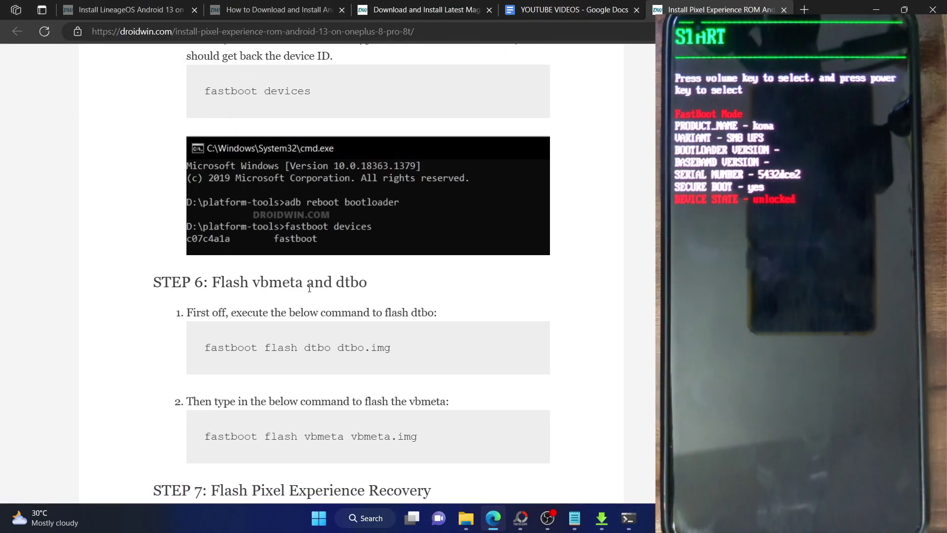
{"action": "double_click", "coordinate": [286, 288]}
{"action": "double_click", "coordinate": [348, 286]}
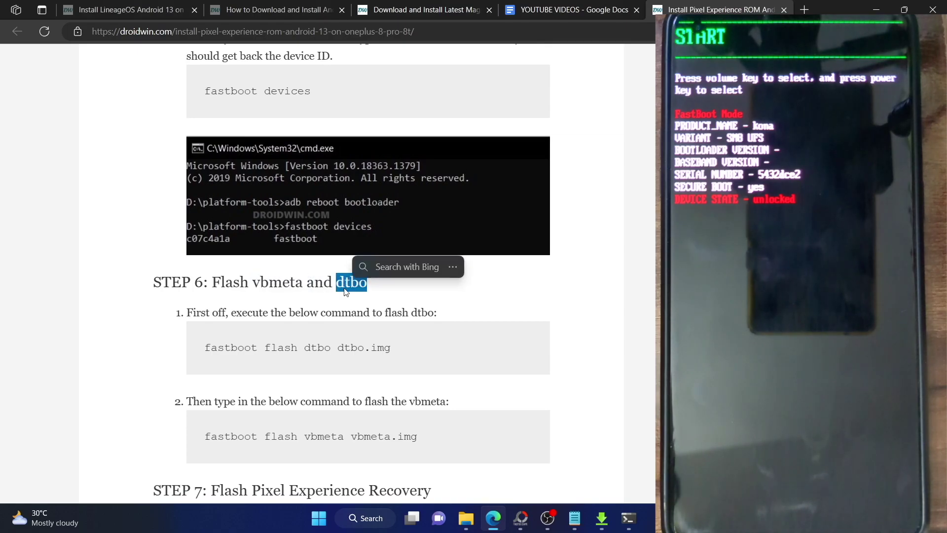
{"action": "left_click", "coordinate": [465, 517]}
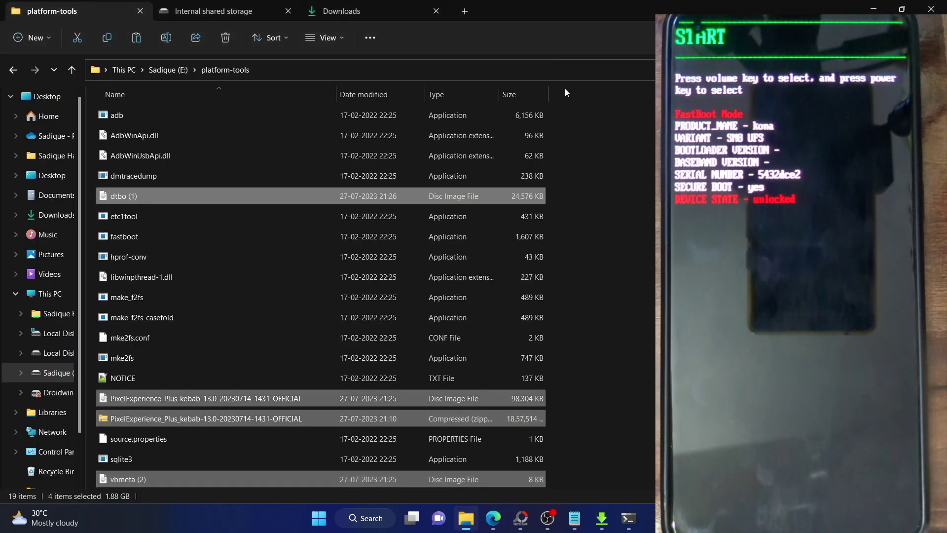
Rename 'dtbo (1)' to dtbo and 'vbmeta (2)' to vbmeta.
{"action": "left_click", "coordinate": [648, 233]}
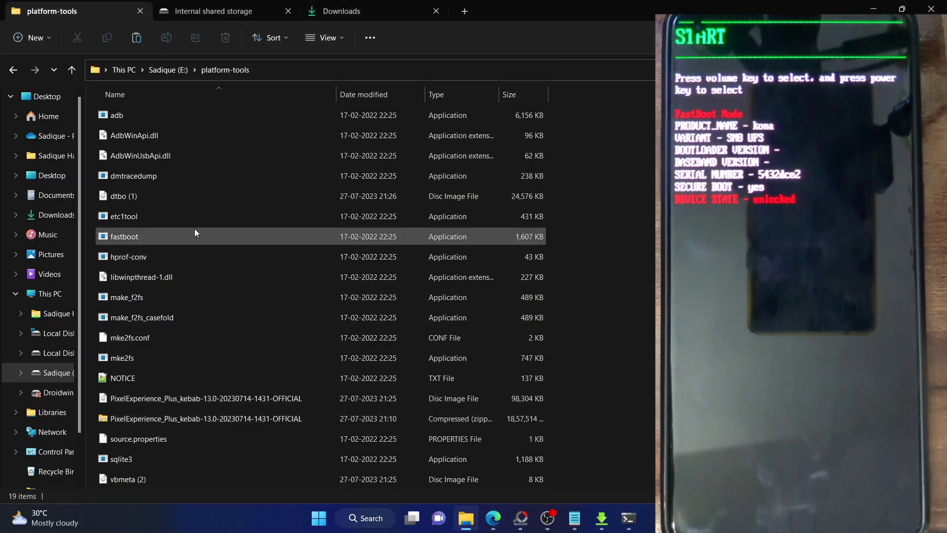
{"action": "right_click", "coordinate": [163, 188]}
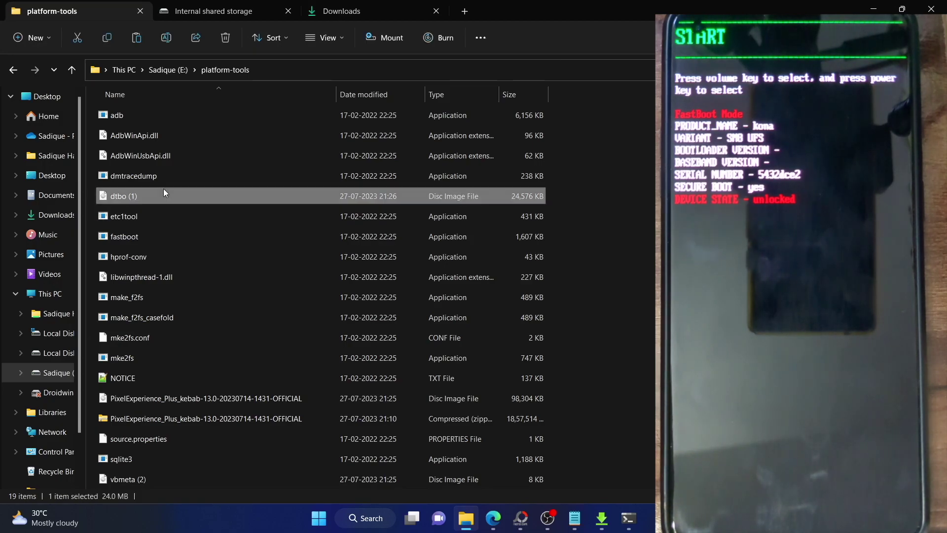
{"action": "left_click", "coordinate": [230, 206]}
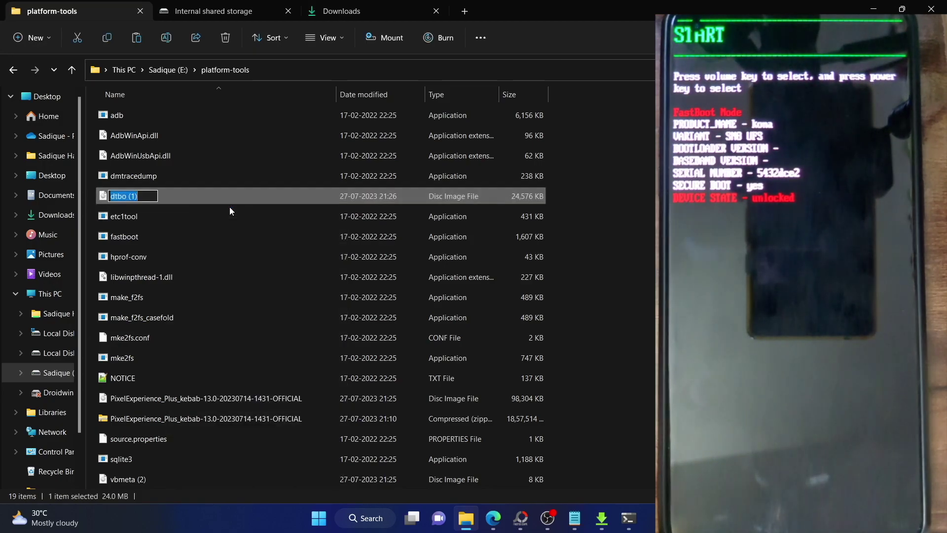
{"action": "key", "text": "BackSpace"}
{"action": "key", "text": "BackSpace"}
{"action": "key", "text": "BackSpace"}
{"action": "key", "text": "BackSpace"}
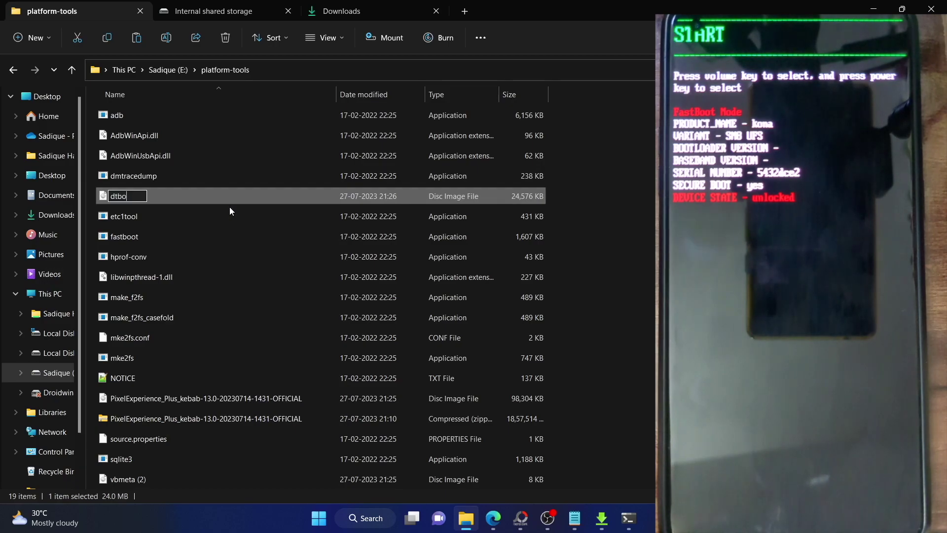
{"action": "key", "text": "Return"}
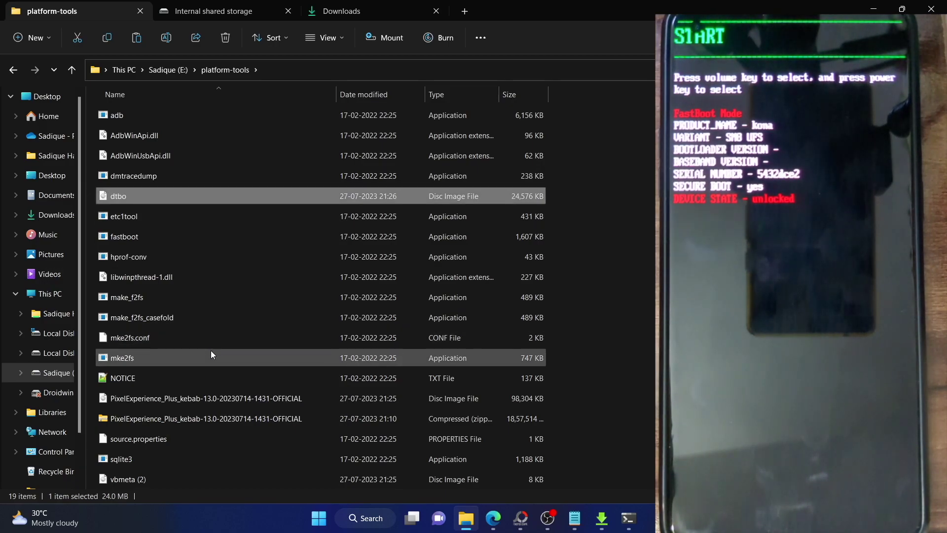
{"action": "left_click", "coordinate": [153, 486]}
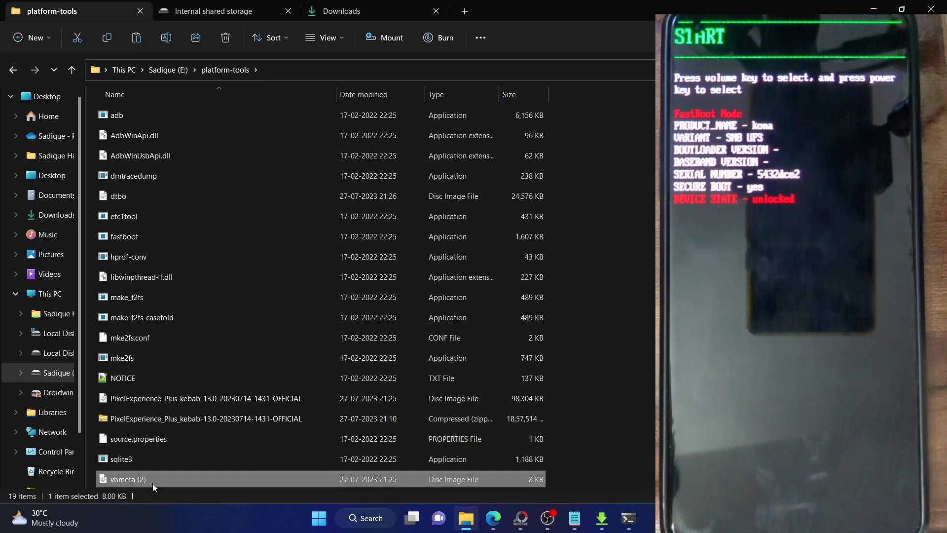
{"action": "right_click", "coordinate": [153, 483]}
{"action": "left_click", "coordinate": [212, 494]}
{"action": "key", "text": "End"}
{"action": "key", "text": "BackSpace"}
{"action": "key", "text": "BackSpace"}
{"action": "key", "text": "BackSpace"}
{"action": "key", "text": "BackSpace"}
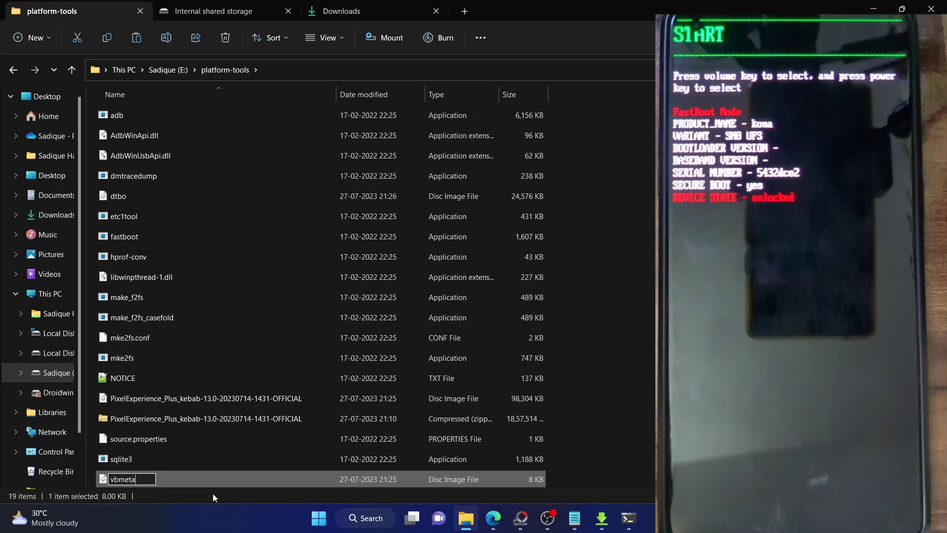
{"action": "key", "text": "Return"}
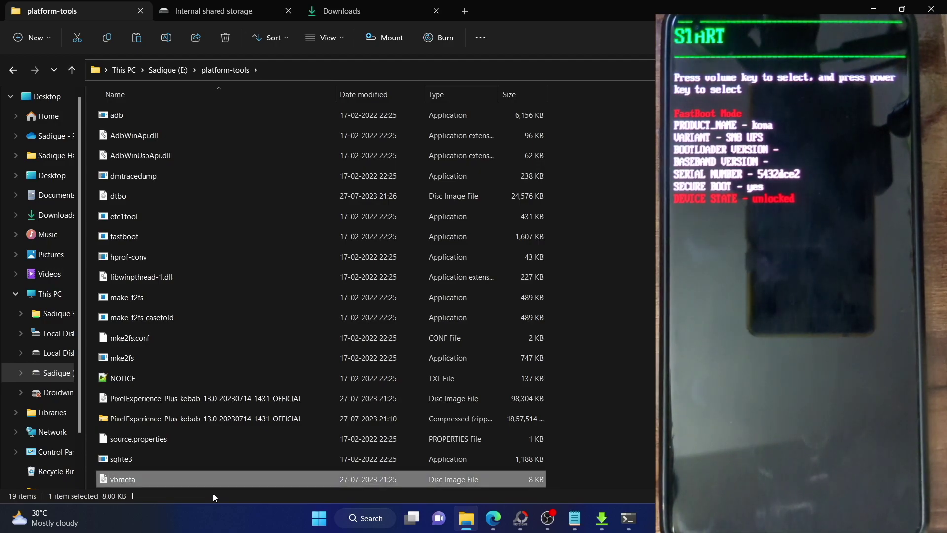
Rename the Pixel Experience zip to rom and the recovery image to recovery.
{"action": "left_click", "coordinate": [214, 419]}
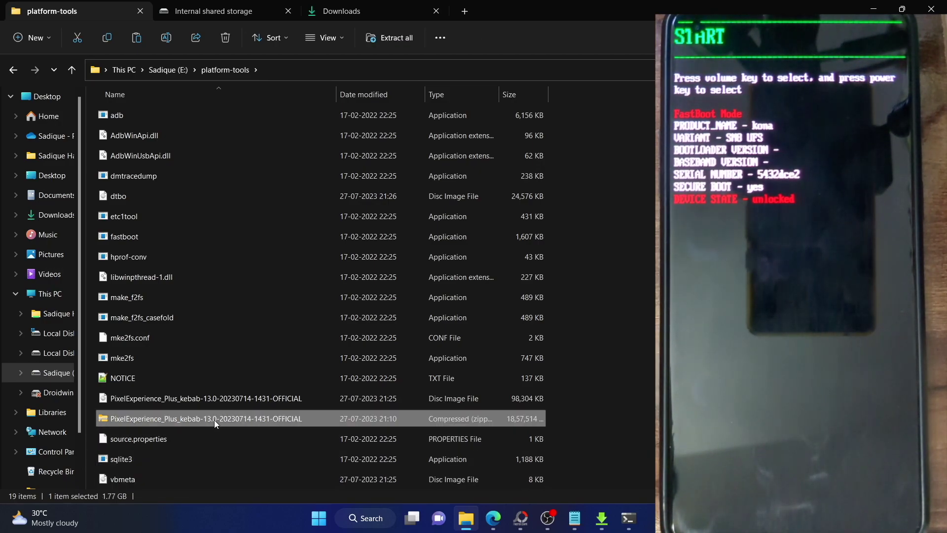
{"action": "right_click", "coordinate": [215, 420]}
{"action": "left_click", "coordinate": [303, 437]}
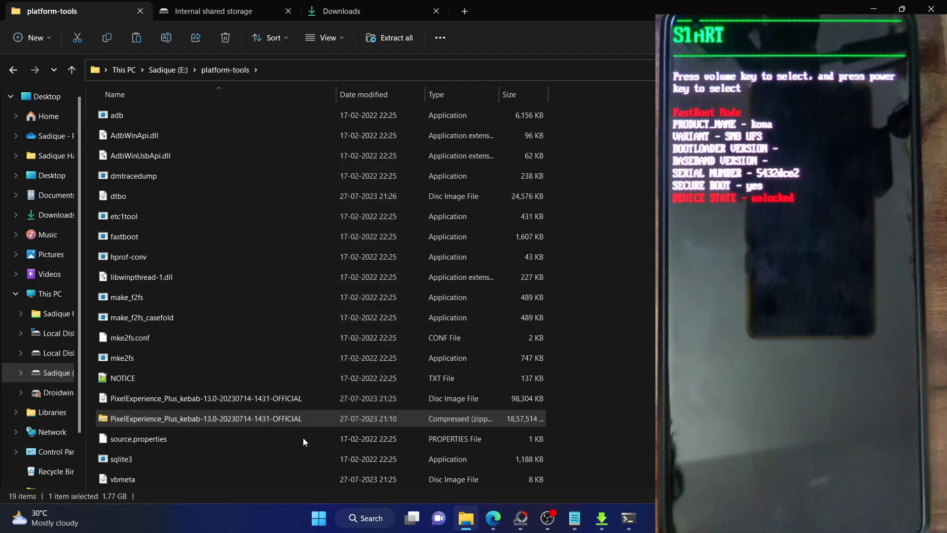
{"action": "type", "text": "rom"}
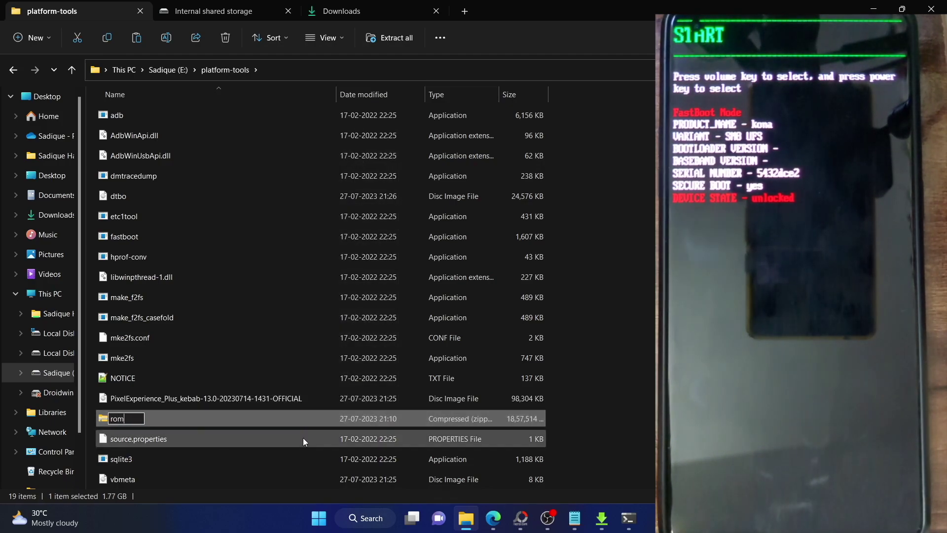
{"action": "key", "text": "Return"}
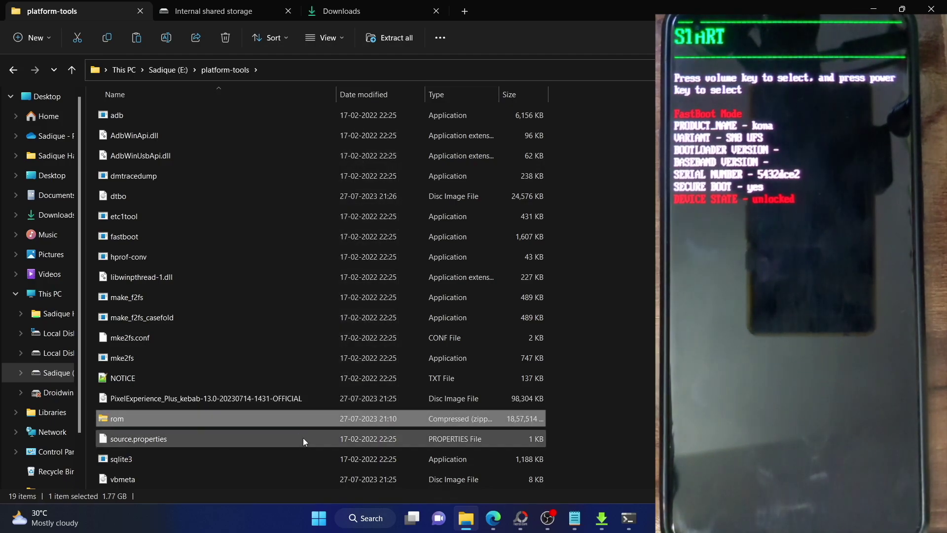
{"action": "left_click", "coordinate": [274, 403]}
{"action": "right_click", "coordinate": [274, 403]}
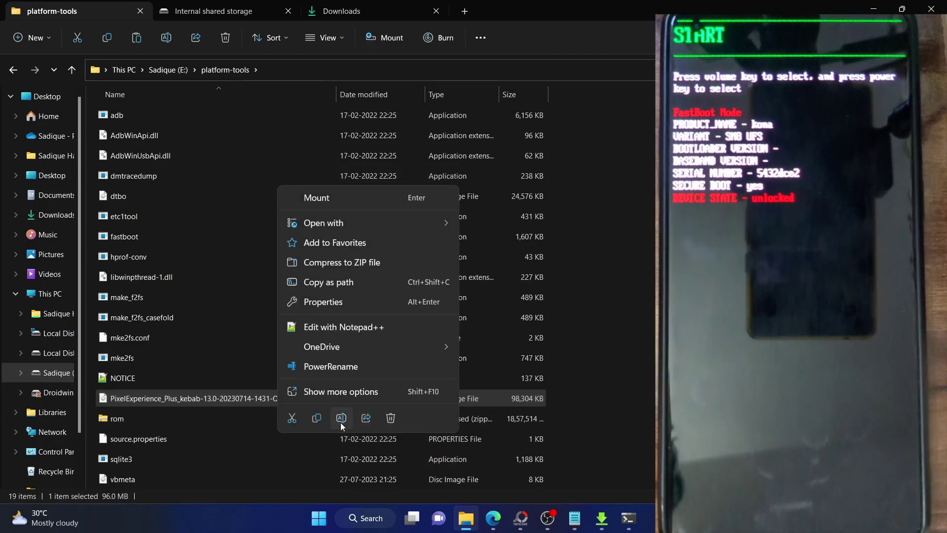
{"action": "left_click", "coordinate": [339, 420]}
{"action": "type", "text": "recovery"}
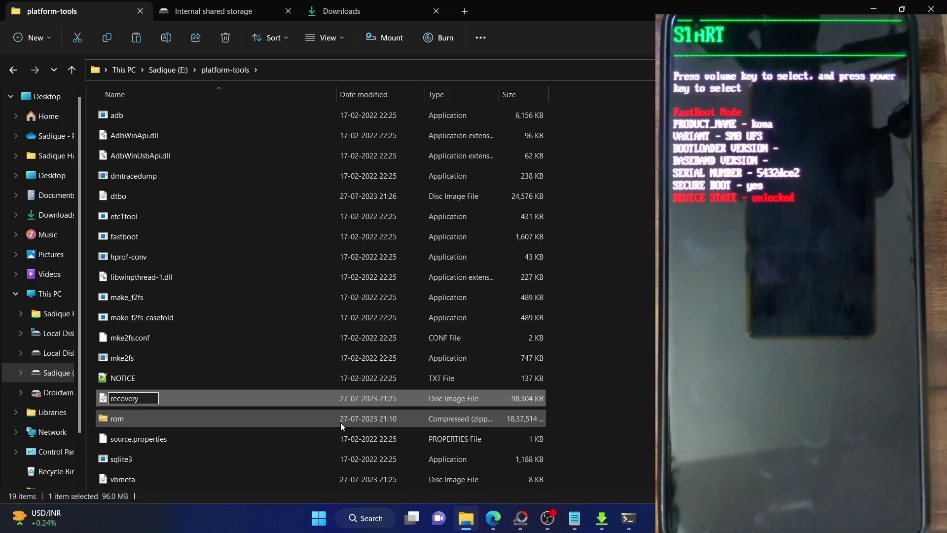
{"action": "key", "text": "Return"}
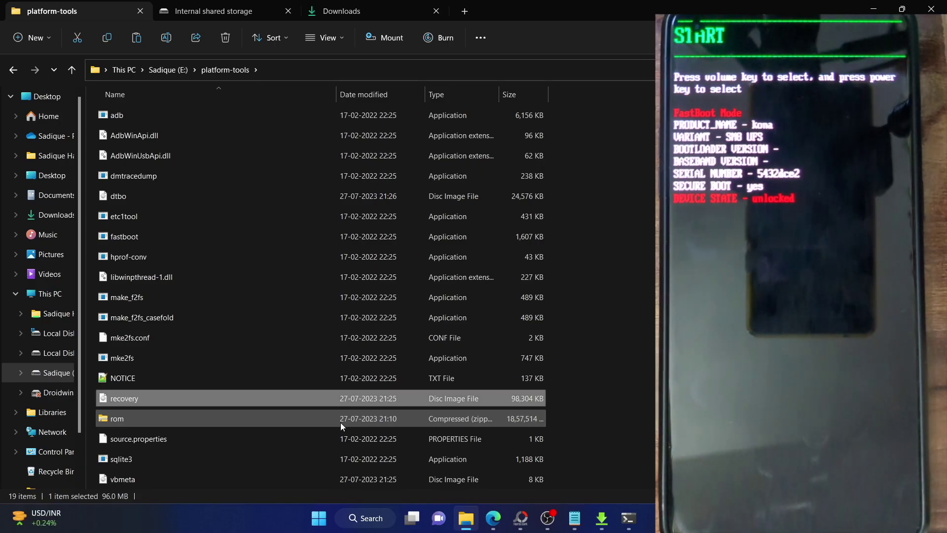
Check the renamed dtbo, vbmeta, recovery and rom files.
{"action": "left_click", "coordinate": [114, 201]}
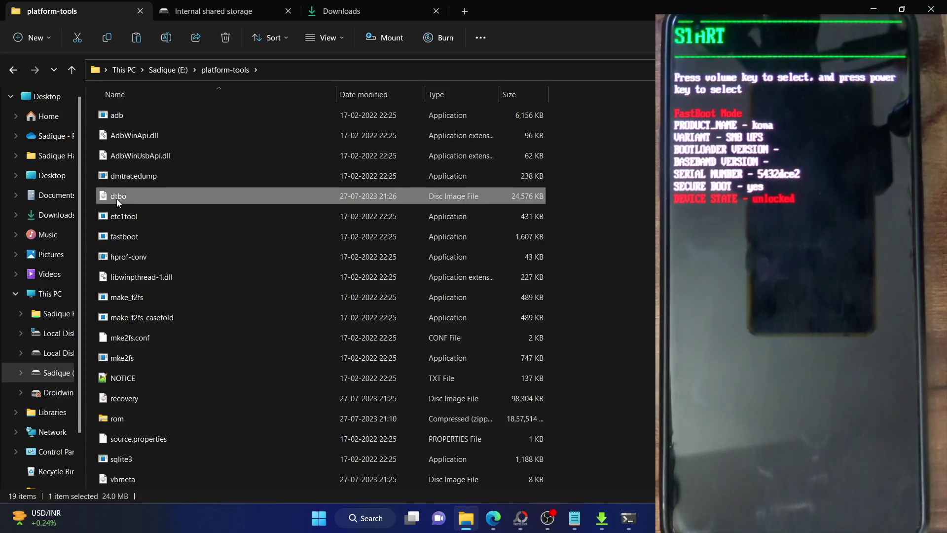
{"action": "left_click", "coordinate": [132, 484]}
{"action": "left_click", "coordinate": [142, 399]}
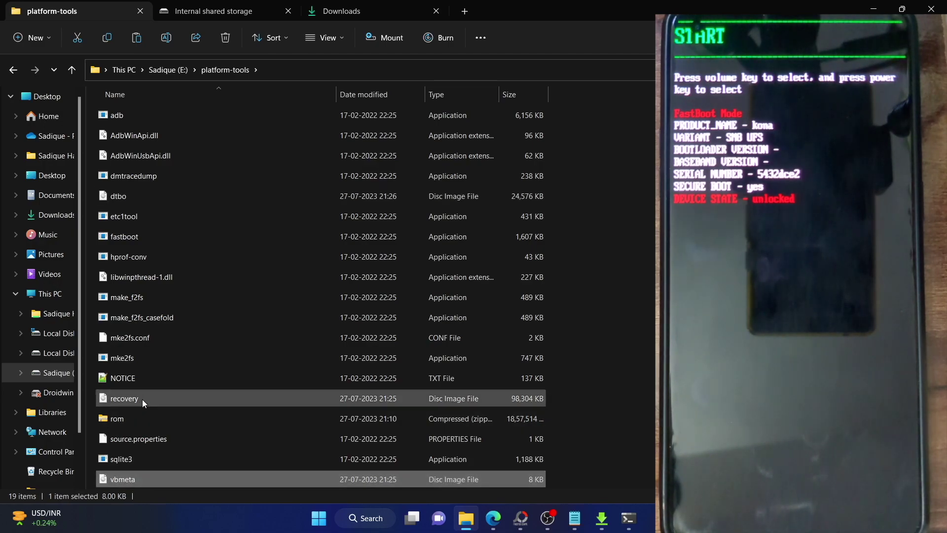
{"action": "left_click", "coordinate": [125, 418]}
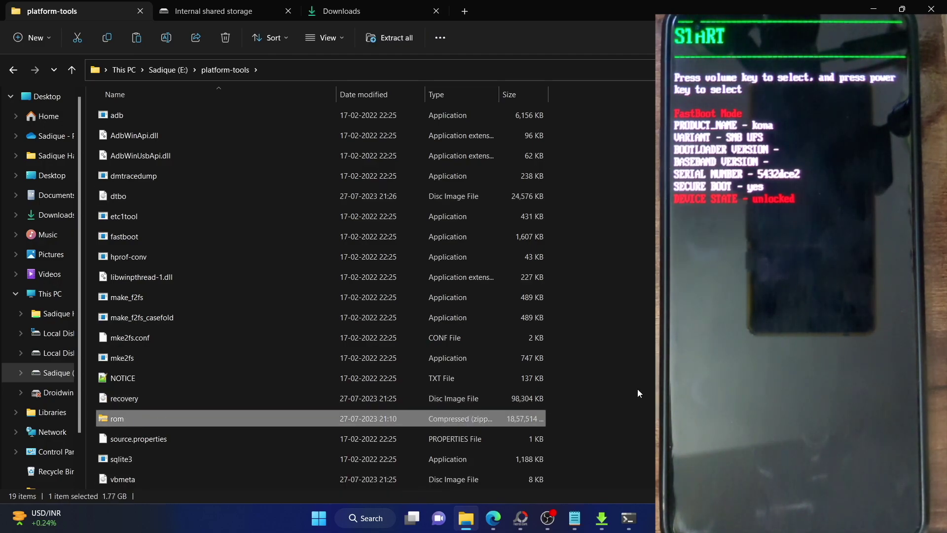
{"action": "left_click", "coordinate": [494, 517]}
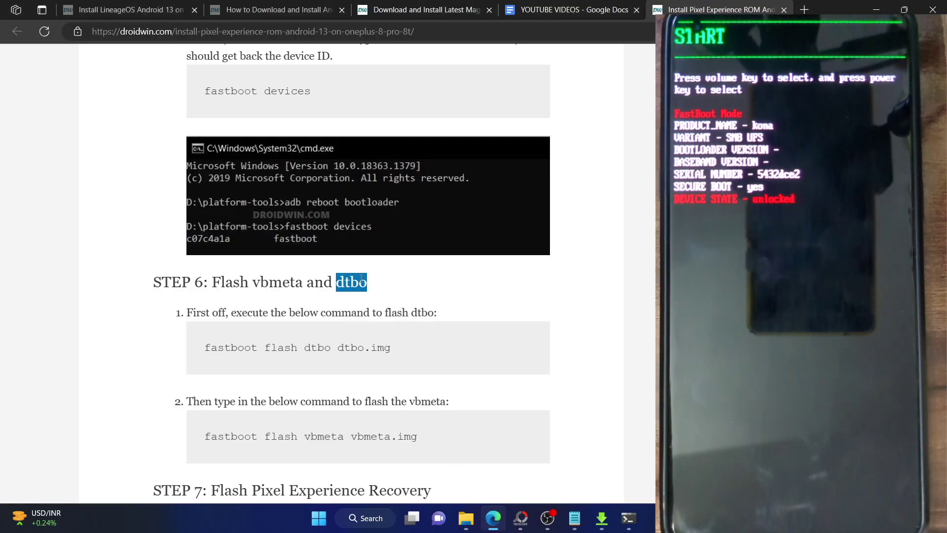
Flash dtbo.img by copying the guide's dtbo flash command into Command Prompt and running it.
{"action": "scroll", "coordinate": [362, 277], "scroll_direction": "down", "scroll_amount": 1}
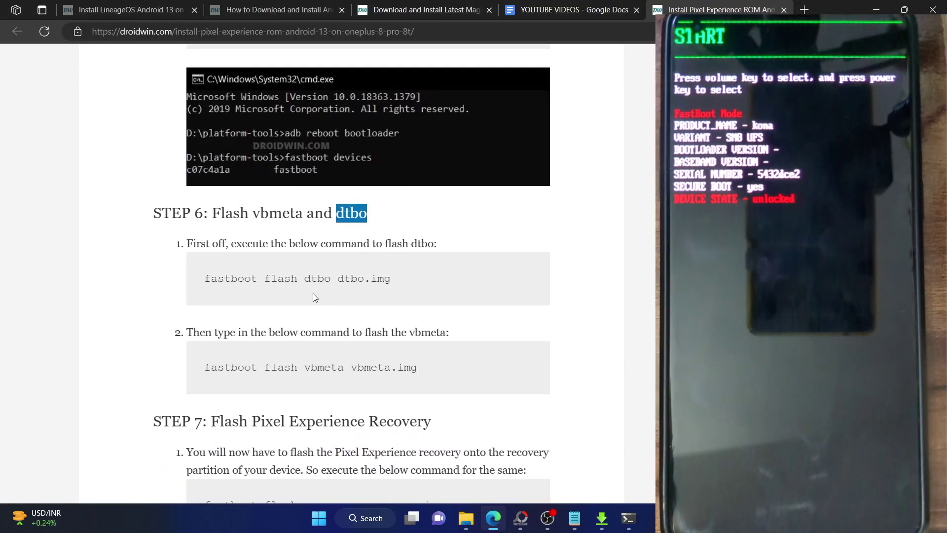
{"action": "triple_click", "coordinate": [321, 370]}
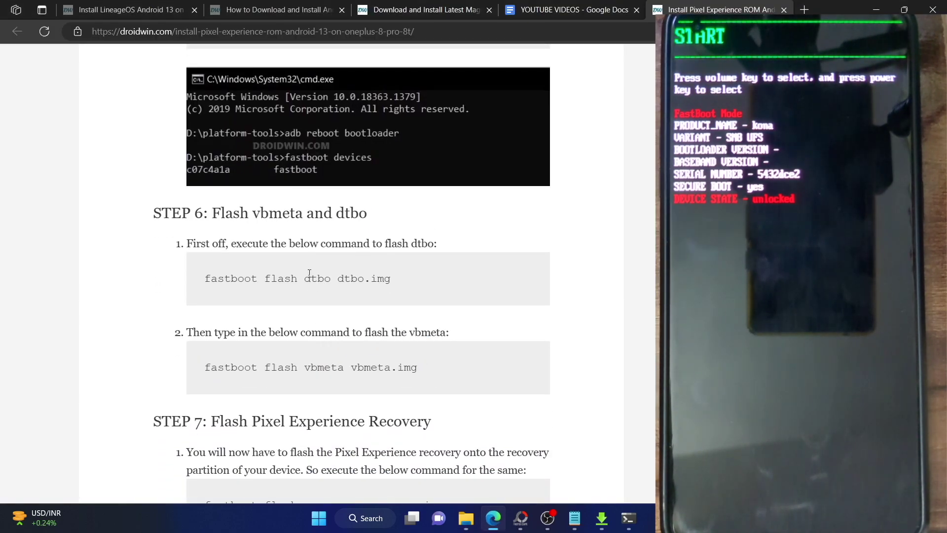
{"action": "triple_click", "coordinate": [310, 278]}
{"action": "right_click", "coordinate": [310, 277]}
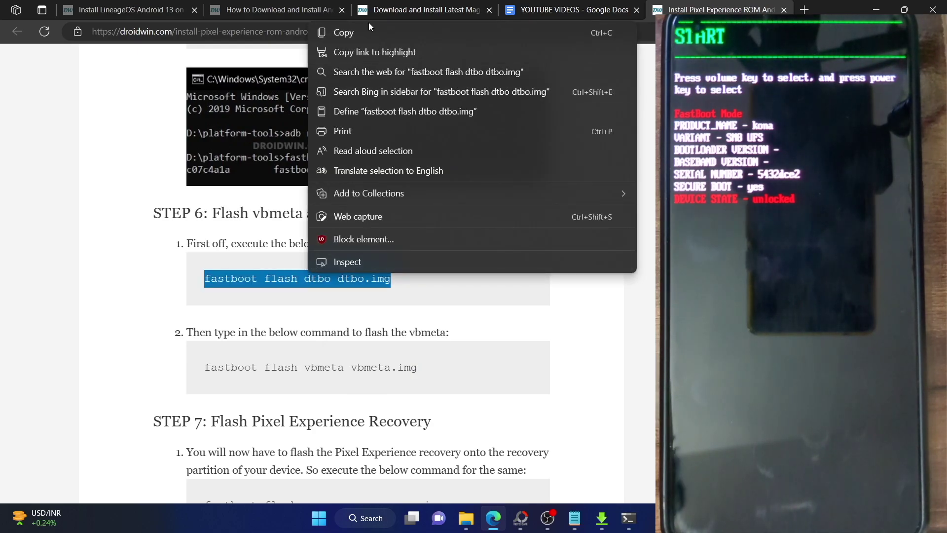
{"action": "left_click", "coordinate": [371, 28]}
{"action": "left_click", "coordinate": [466, 519]}
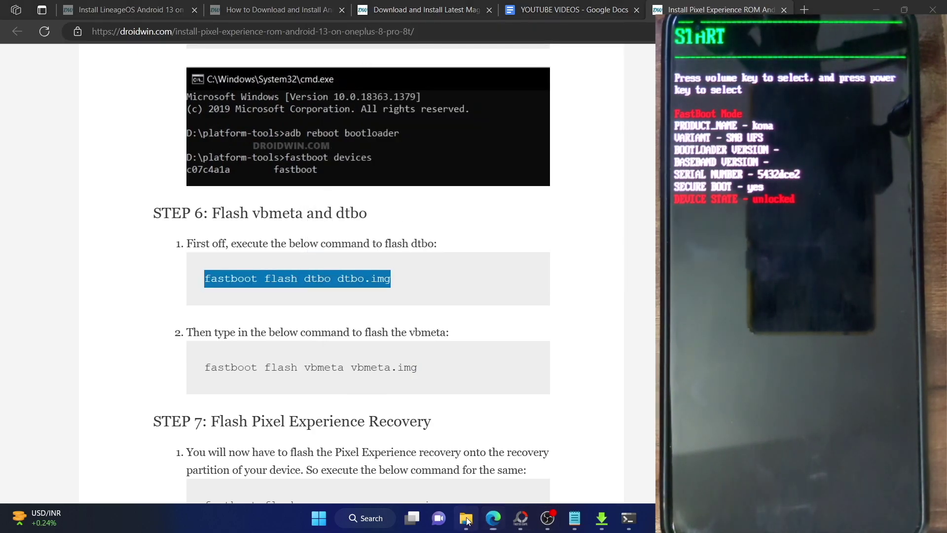
{"action": "left_click", "coordinate": [628, 518]}
{"action": "key", "text": "ctrl+v"}
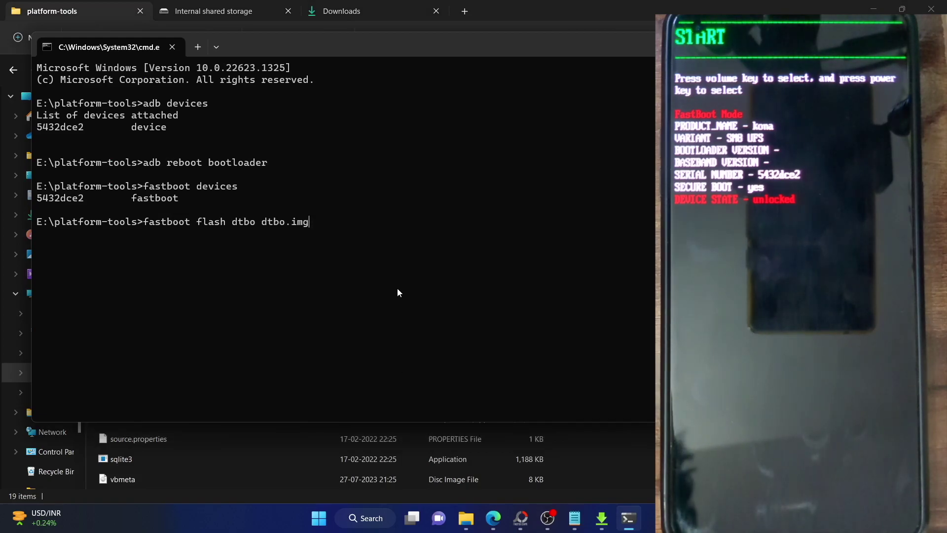
{"action": "key", "text": "Return"}
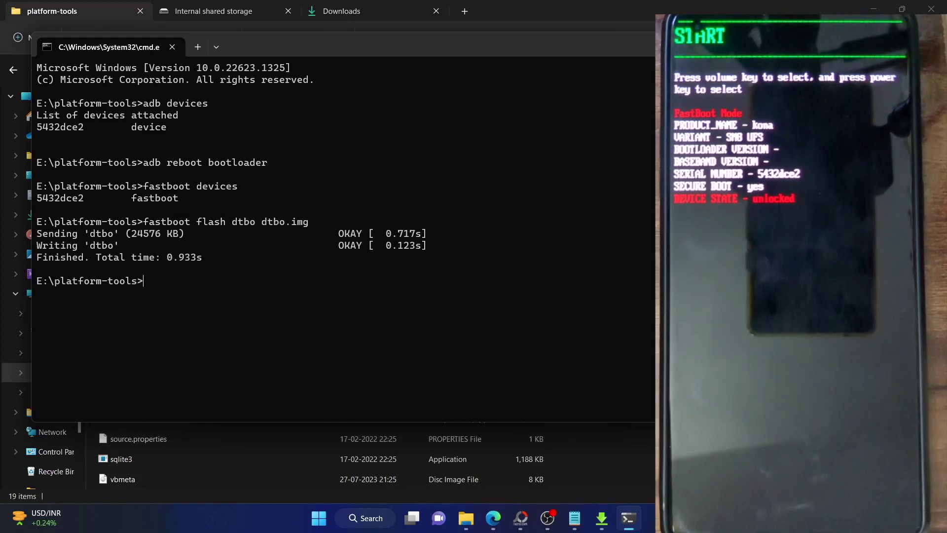
Flash vbmeta.img with the guide's 'fastboot flash vbmeta vbmeta.img' command.
{"action": "left_click", "coordinate": [491, 526]}
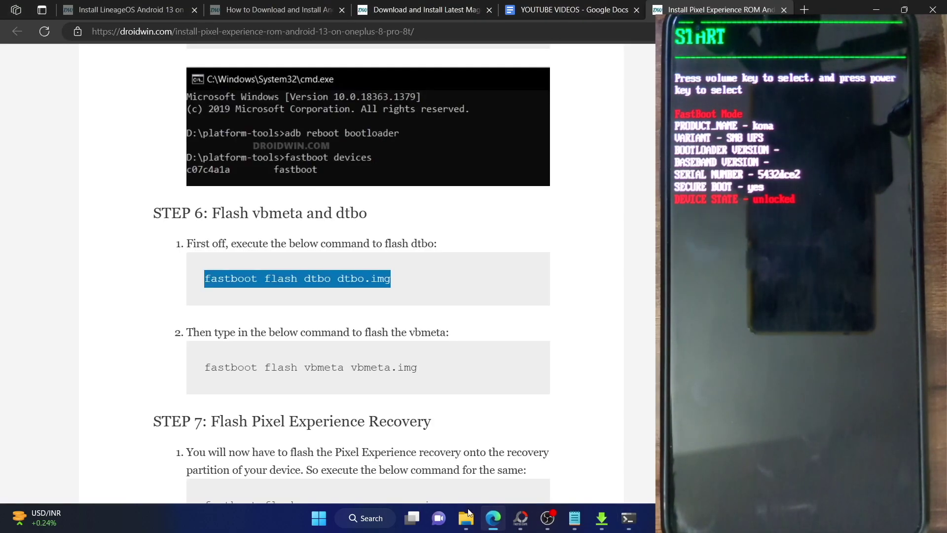
{"action": "triple_click", "coordinate": [327, 366]}
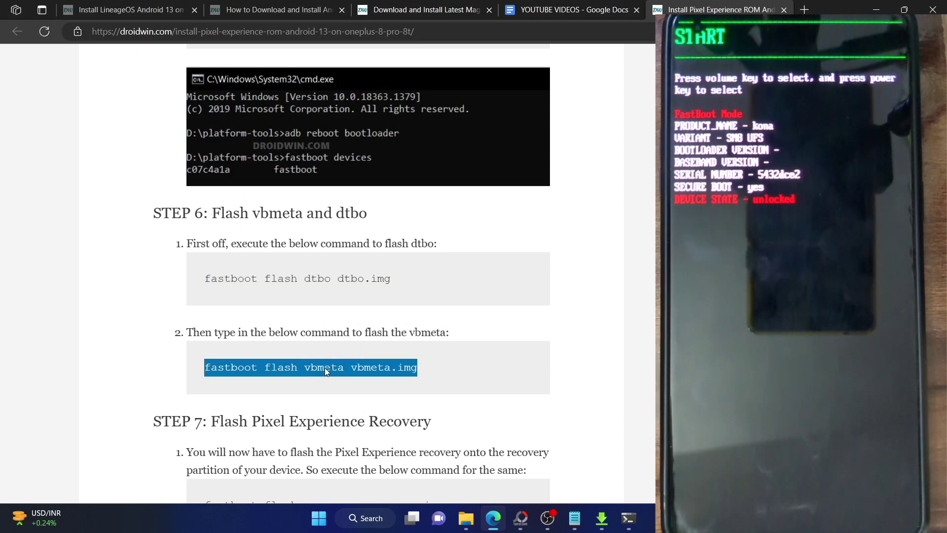
{"action": "right_click", "coordinate": [324, 368]}
{"action": "left_click", "coordinate": [364, 127]}
{"action": "left_click", "coordinate": [465, 524]}
{"action": "left_click", "coordinate": [628, 518]}
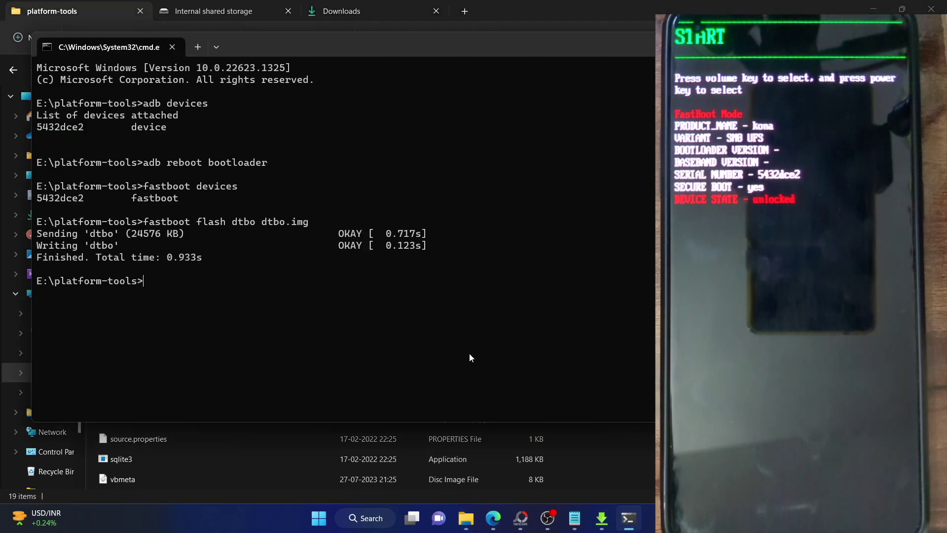
{"action": "right_click", "coordinate": [470, 338]}
{"action": "key", "text": "Return"}
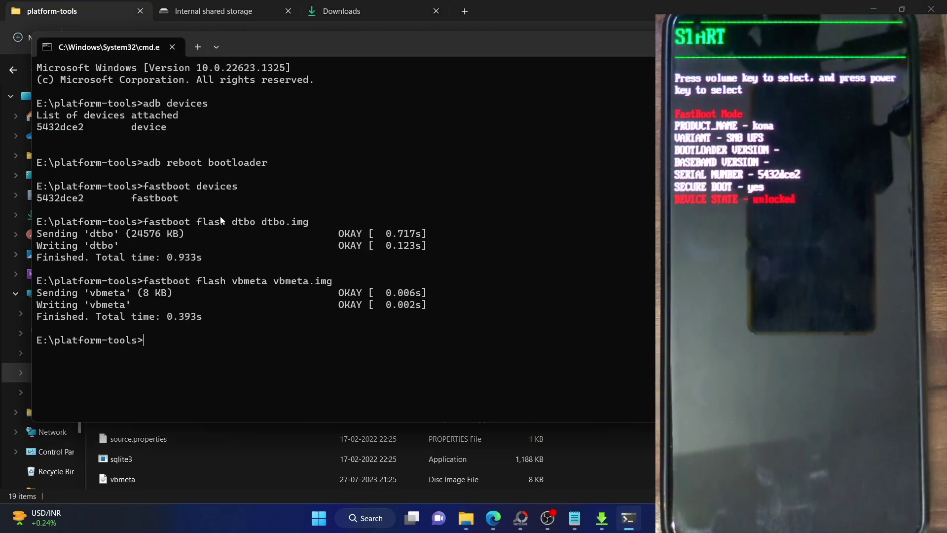
{"action": "left_click", "coordinate": [493, 518]}
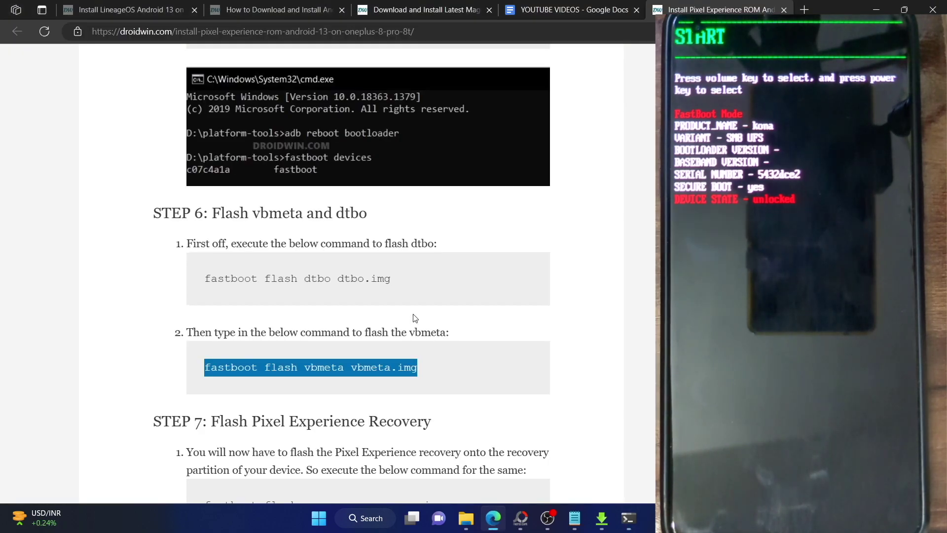
Run 'fastboot flash recovery recovery.img' in Command Prompt to flash the Pixel Experience recovery.
{"action": "scroll", "coordinate": [414, 317], "scroll_direction": "down", "scroll_amount": 3}
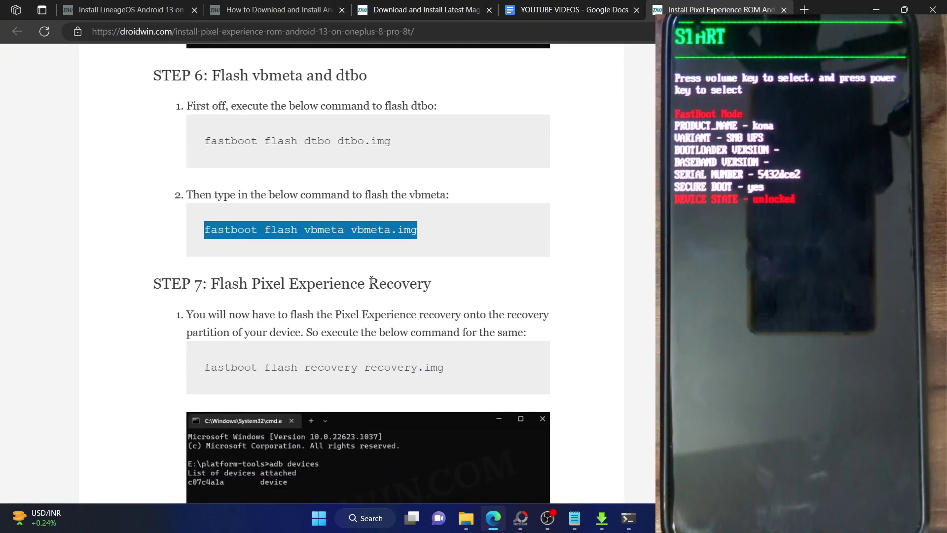
{"action": "triple_click", "coordinate": [351, 372]}
{"action": "key", "text": "ctrl+c"}
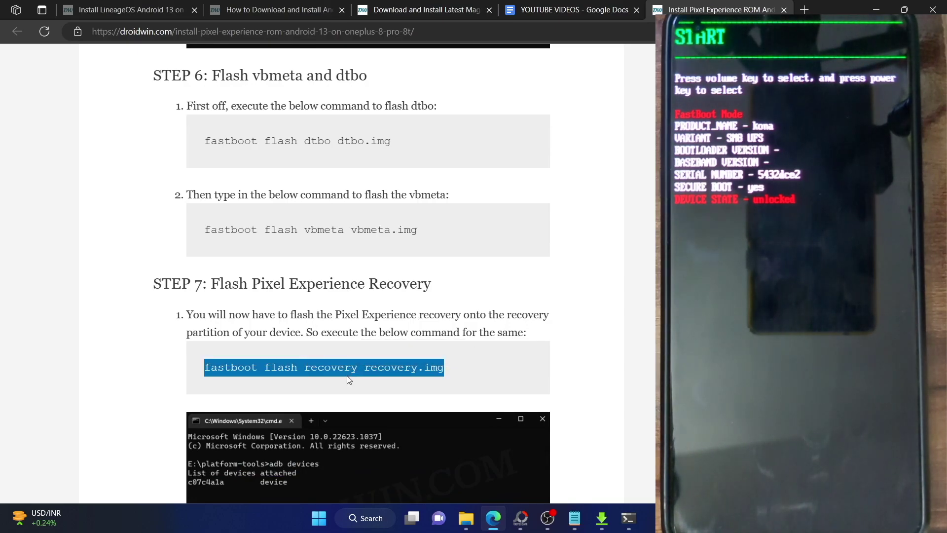
{"action": "right_click", "coordinate": [349, 371]}
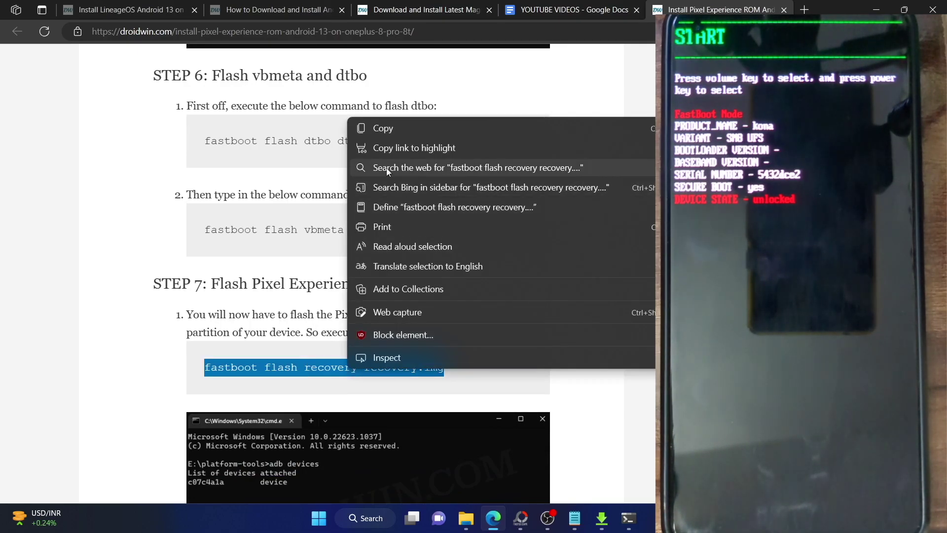
{"action": "left_click", "coordinate": [400, 122]}
{"action": "left_click", "coordinate": [466, 518]}
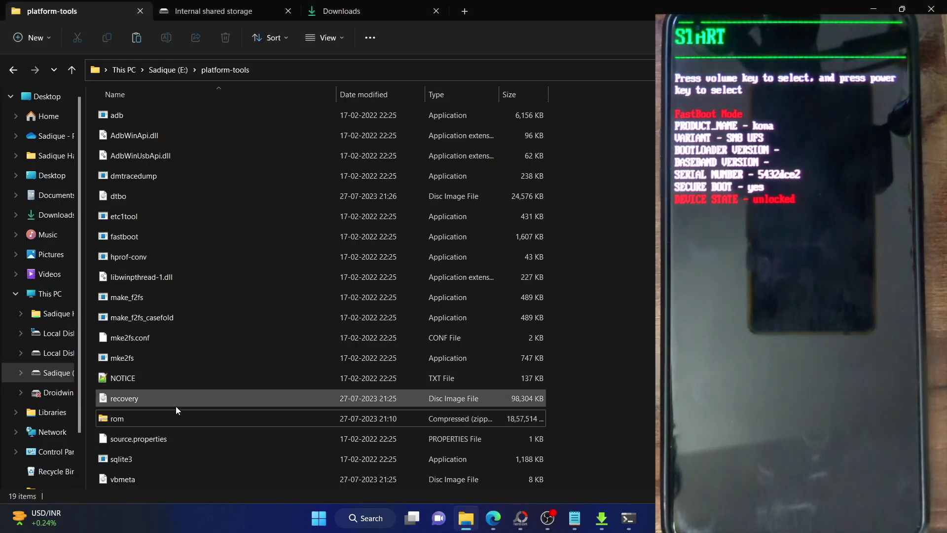
{"action": "left_click", "coordinate": [629, 518]}
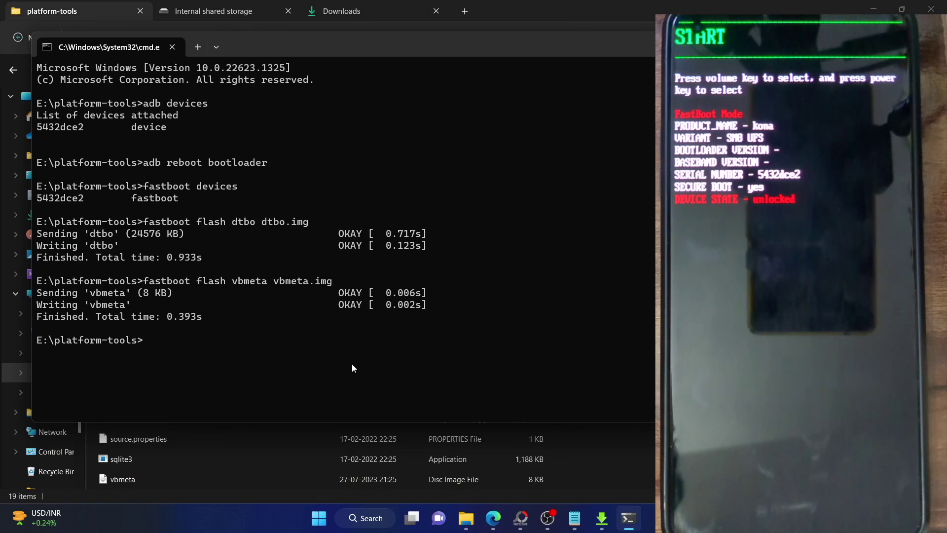
{"action": "type", "text": "fastboot flash recovery recovery.img"}
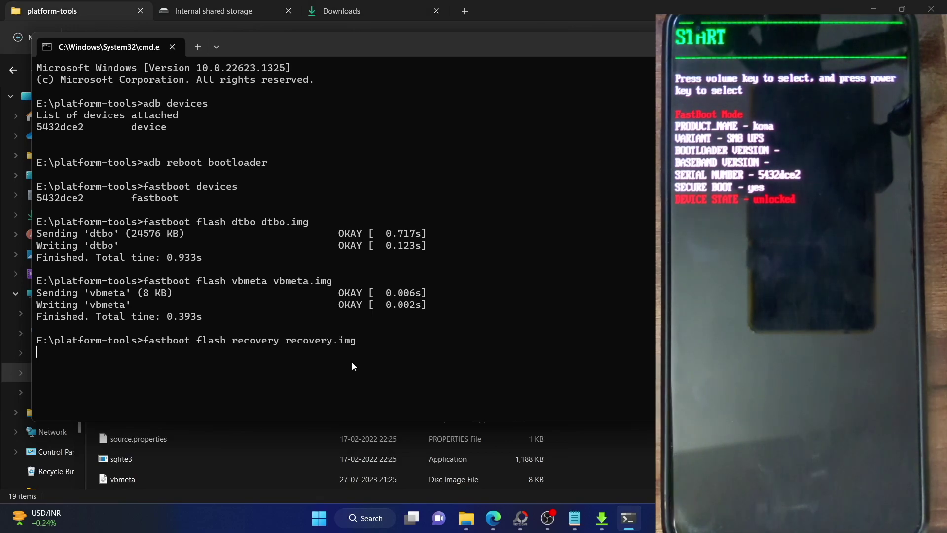
{"action": "key", "text": "Return"}
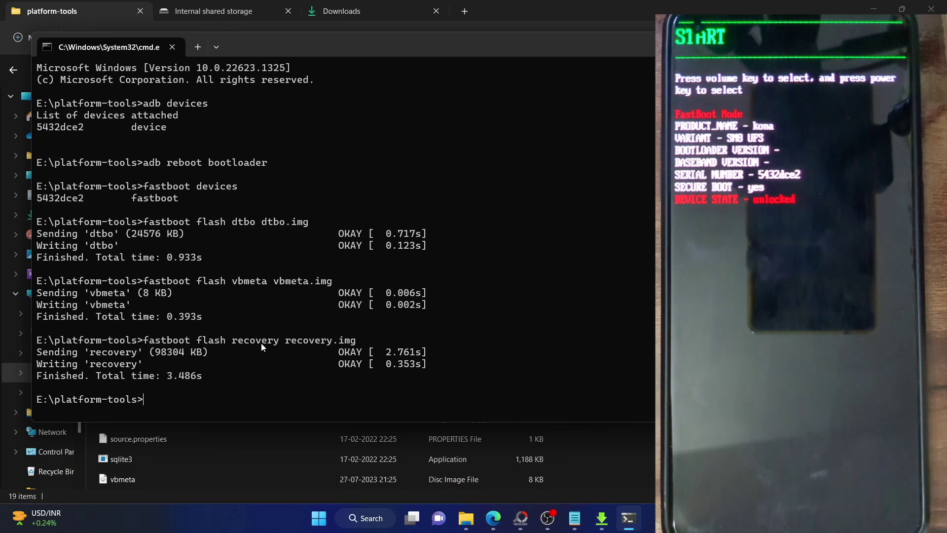
Read further down the guide, then bring Command Prompt back up.
{"action": "left_click", "coordinate": [494, 515]}
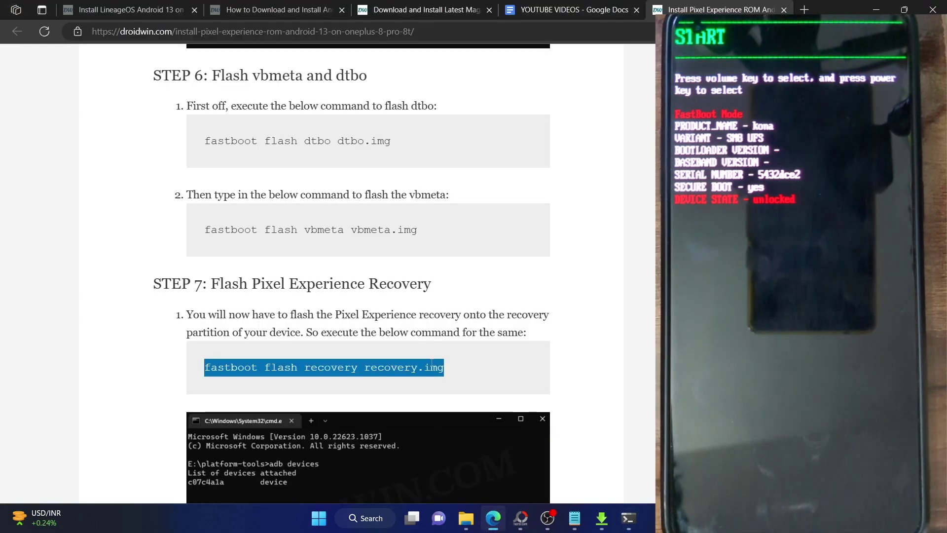
{"action": "scroll", "coordinate": [429, 340], "scroll_direction": "down", "scroll_amount": 7}
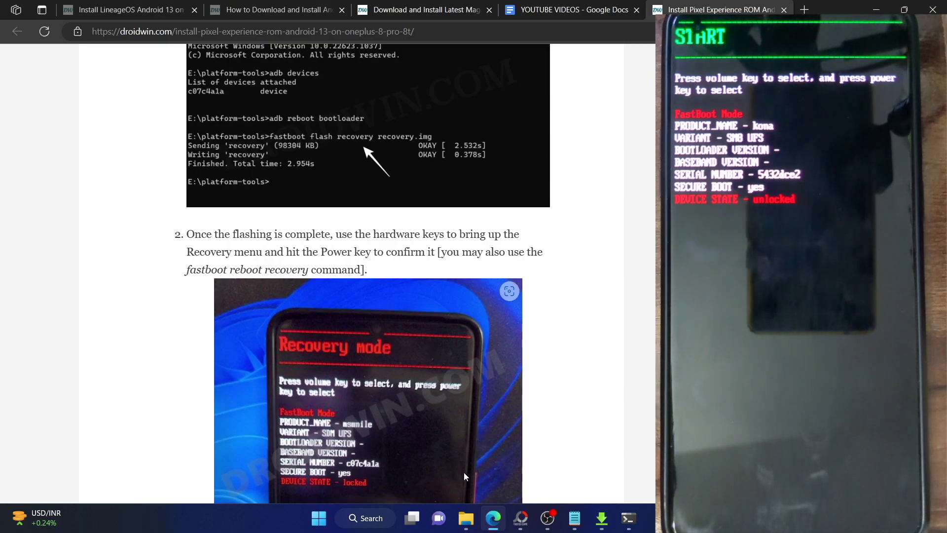
{"action": "left_click", "coordinate": [466, 518]}
{"action": "left_click", "coordinate": [623, 517]}
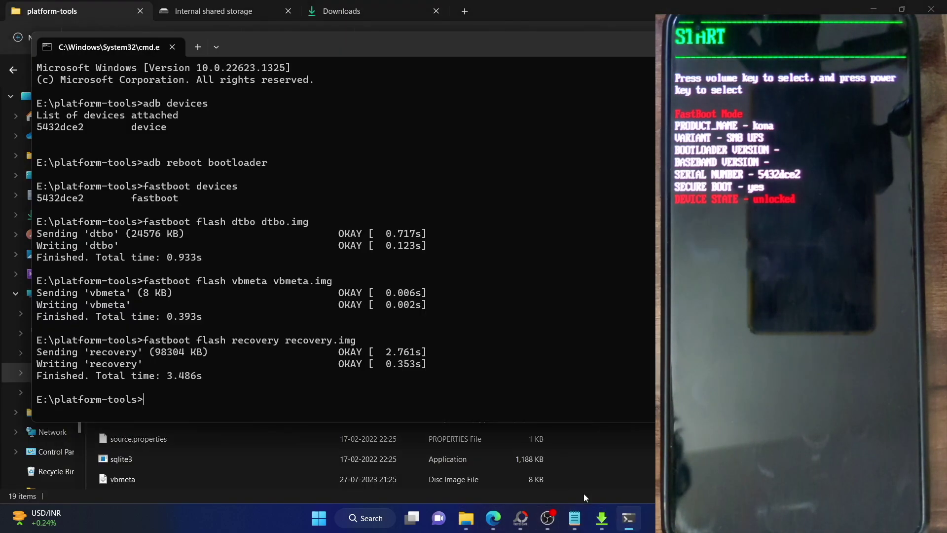
Run 'fastboot reboot recovery' to boot the phone into the newly flashed recovery.
{"action": "type", "text": "fas"}
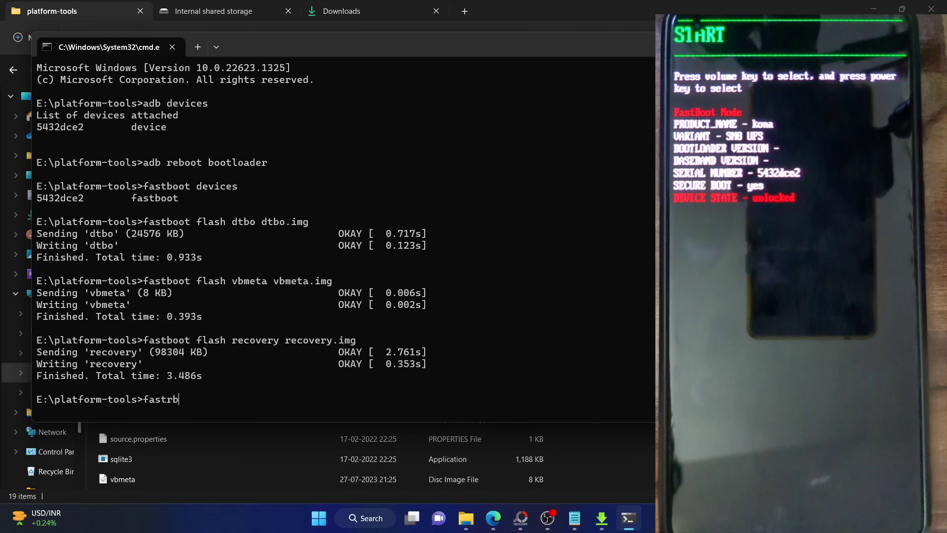
{"action": "type", "text": "tboot"}
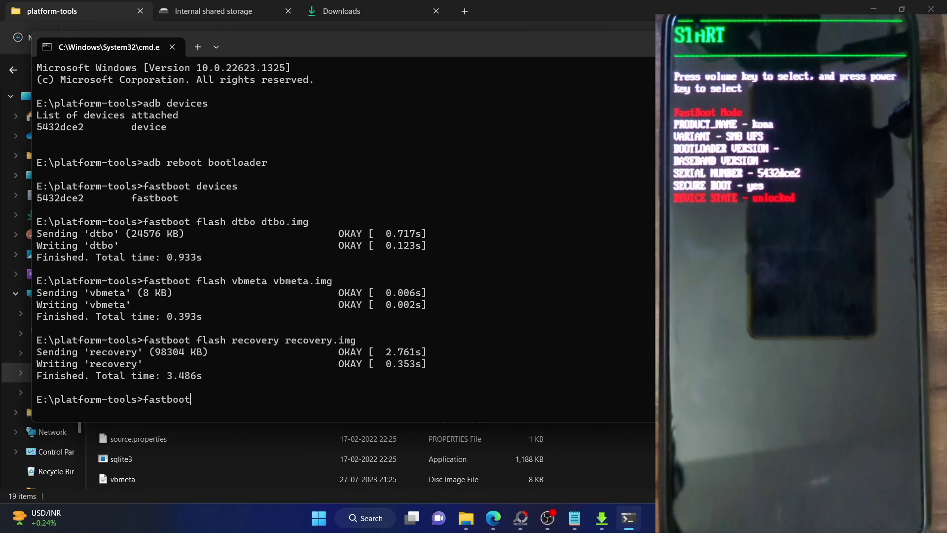
{"action": "type", "text": " reboot recovery"}
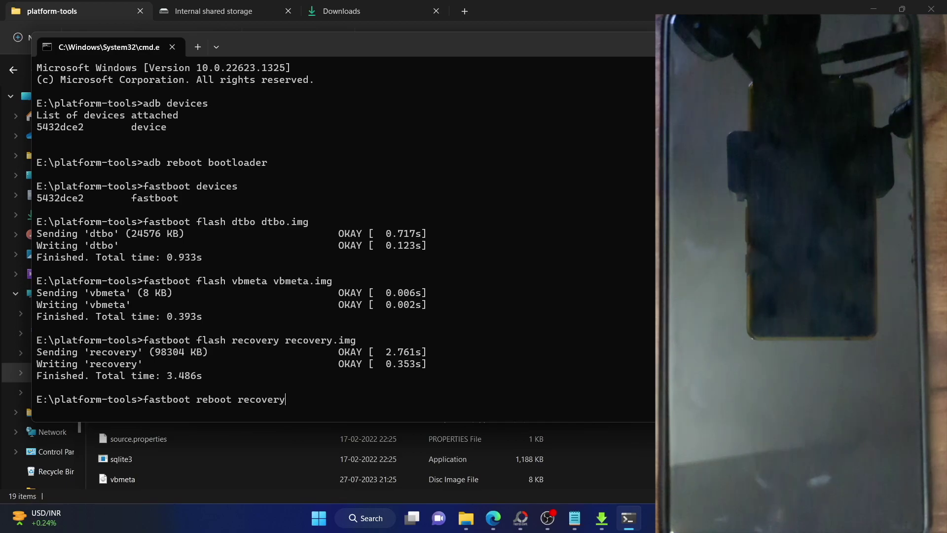
{"action": "key", "text": "Return"}
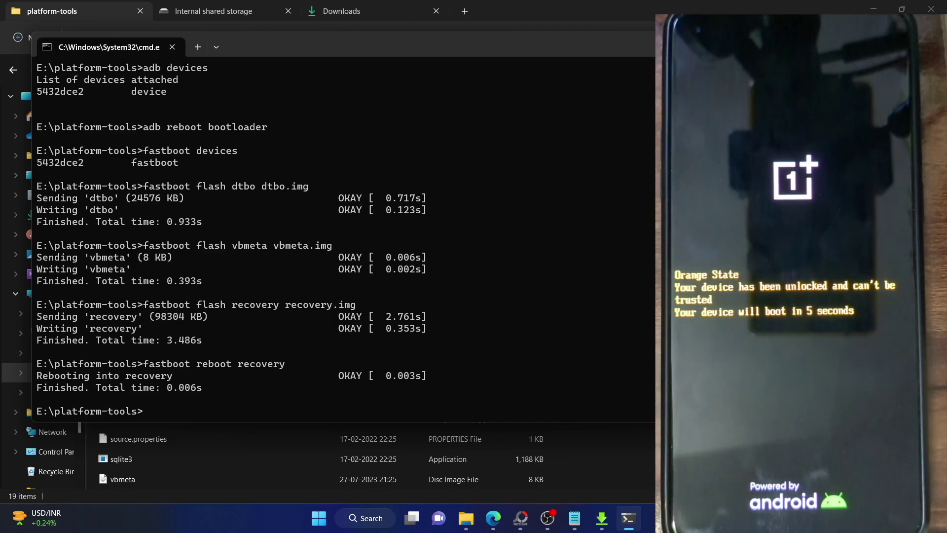
{"action": "left_click", "coordinate": [486, 523]}
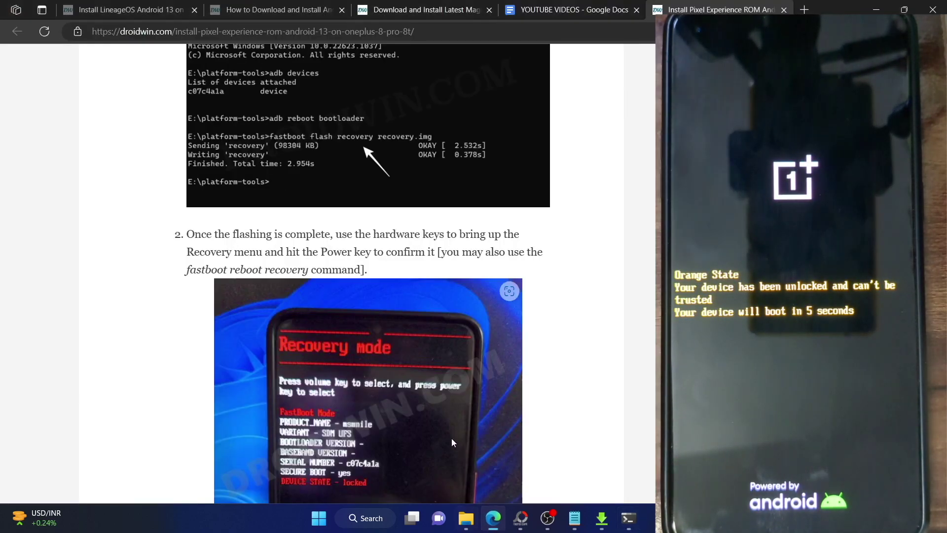
Scroll the droidwin guide down to STEP 8: Copy Content of Slot A to Slot B.
{"action": "scroll", "coordinate": [414, 327], "scroll_direction": "down", "scroll_amount": 4}
{"action": "scroll", "coordinate": [414, 324], "scroll_direction": "down", "scroll_amount": 2}
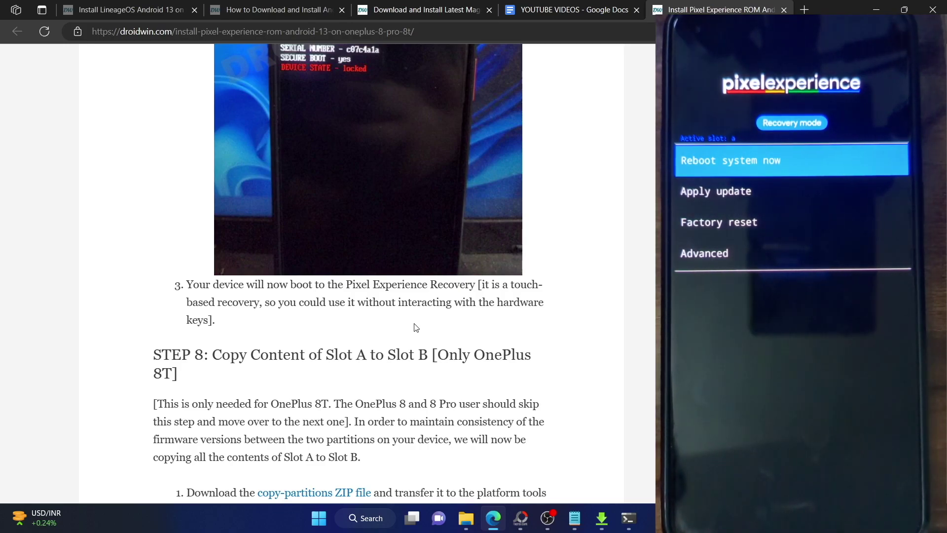
{"action": "scroll", "coordinate": [354, 319], "scroll_direction": "down", "scroll_amount": 2}
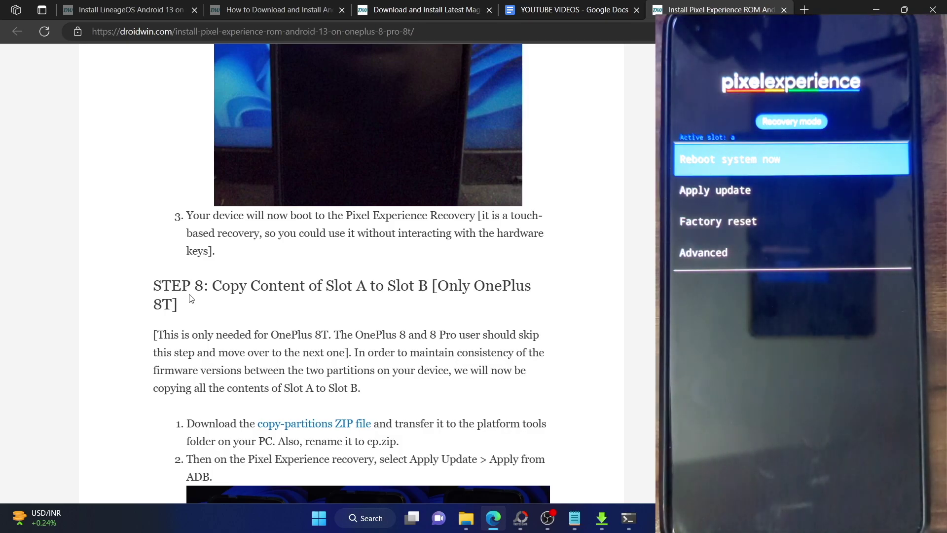
{"action": "scroll", "coordinate": [223, 284], "scroll_direction": "down", "scroll_amount": 3}
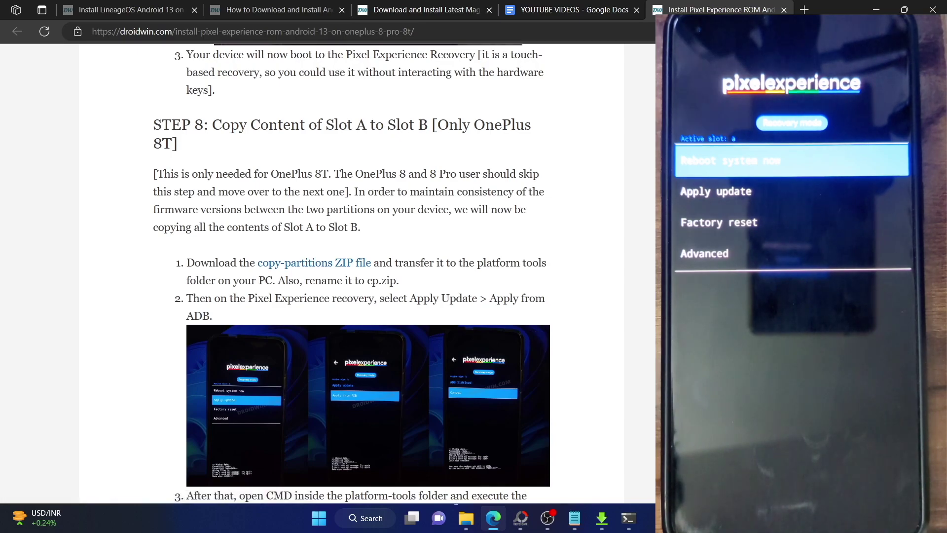
{"action": "key", "text": "alt+Tab"}
Copy the copy-partitions-20210323_1922 zip from Downloads into the platform-tools folder.
{"action": "left_click", "coordinate": [369, 9]}
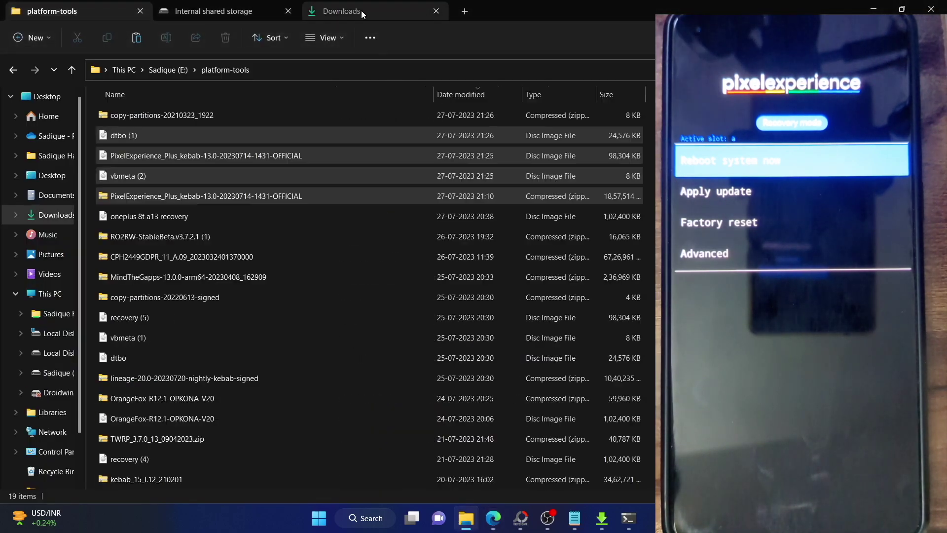
{"action": "left_click", "coordinate": [185, 116]}
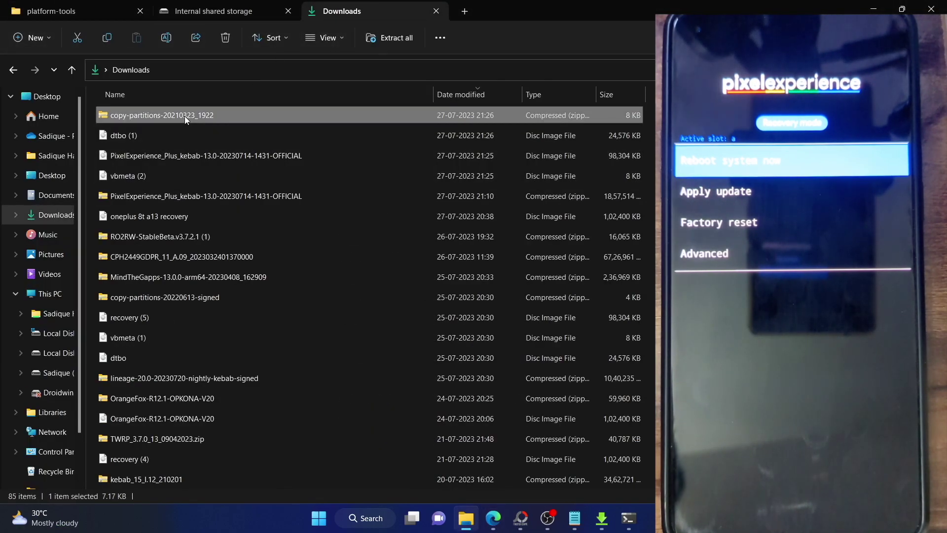
{"action": "left_click", "coordinate": [58, 14]}
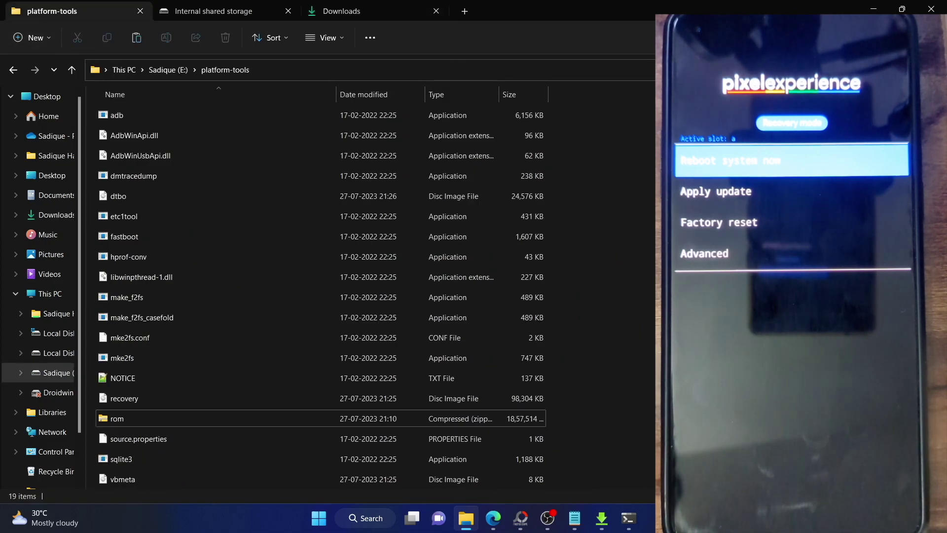
{"action": "key", "text": "ctrl+v"}
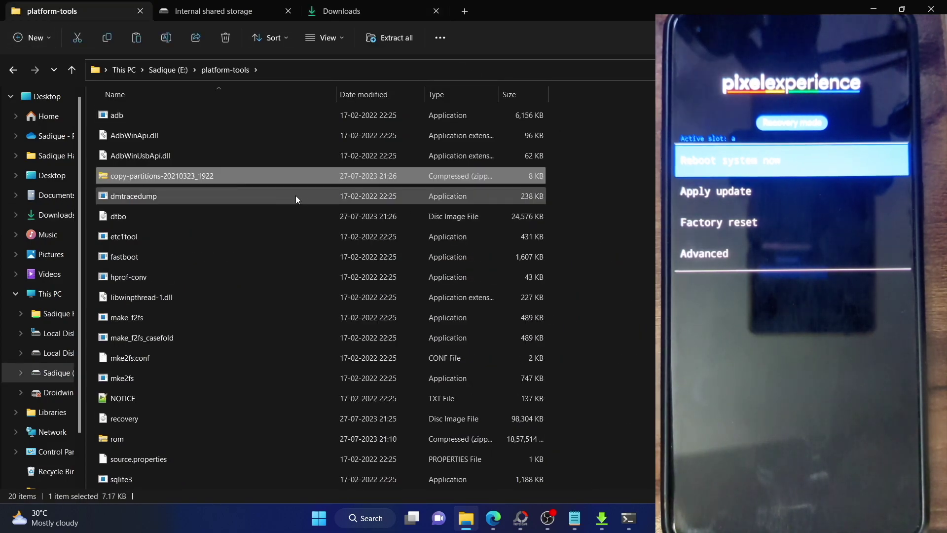
Rename the pasted copy-partitions zip to 'cp'.
{"action": "right_click", "coordinate": [181, 177]}
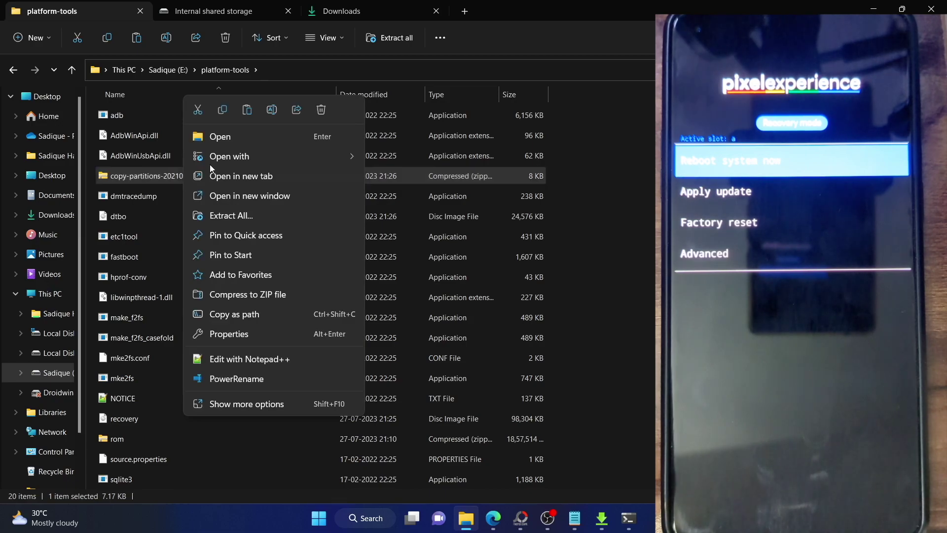
{"action": "left_click", "coordinate": [271, 108]}
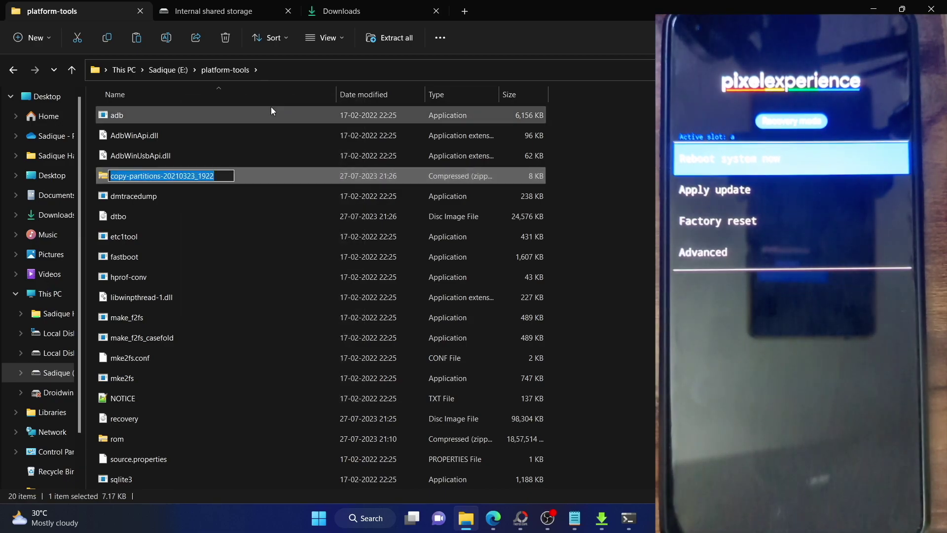
{"action": "type", "text": "cp"}
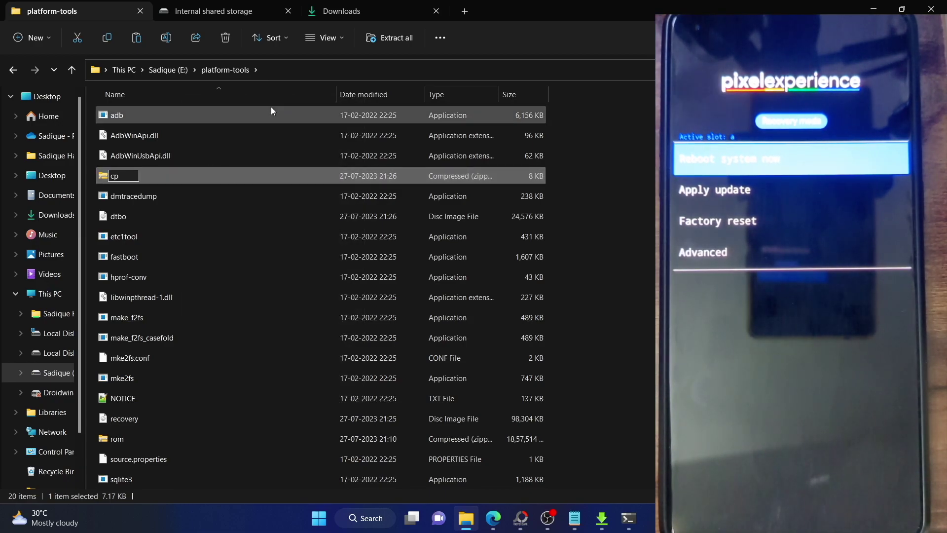